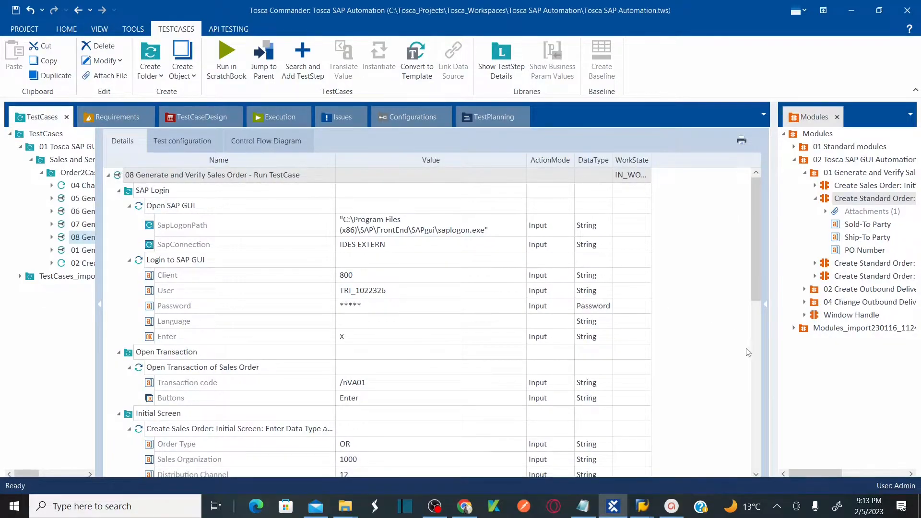
Scroll the test case details and select the "Create Standard Order: Overview: Enter Data in Fields" test step.
left_click(755, 391)
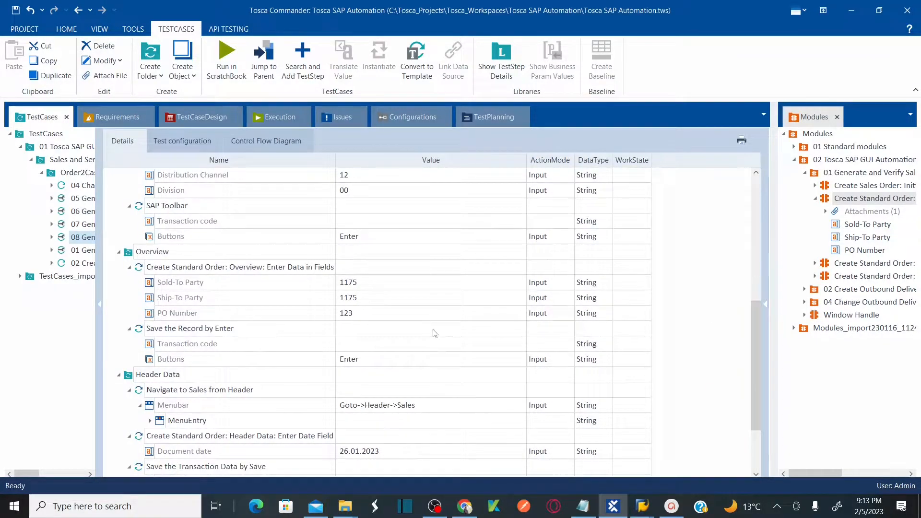
left_click(276, 272)
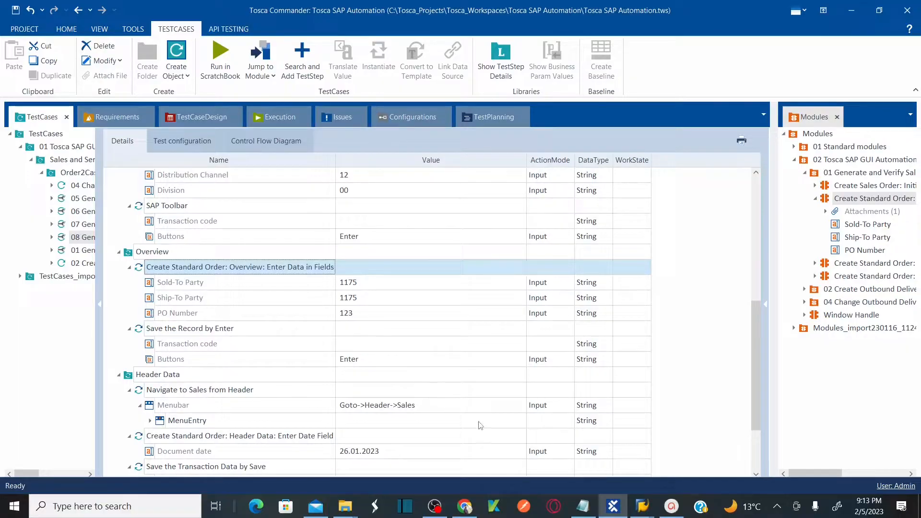
Inspect the Create Standard Order: Overview screen in SAP GUI, focusing the PO Number field, then return.
mouse_move(643, 510)
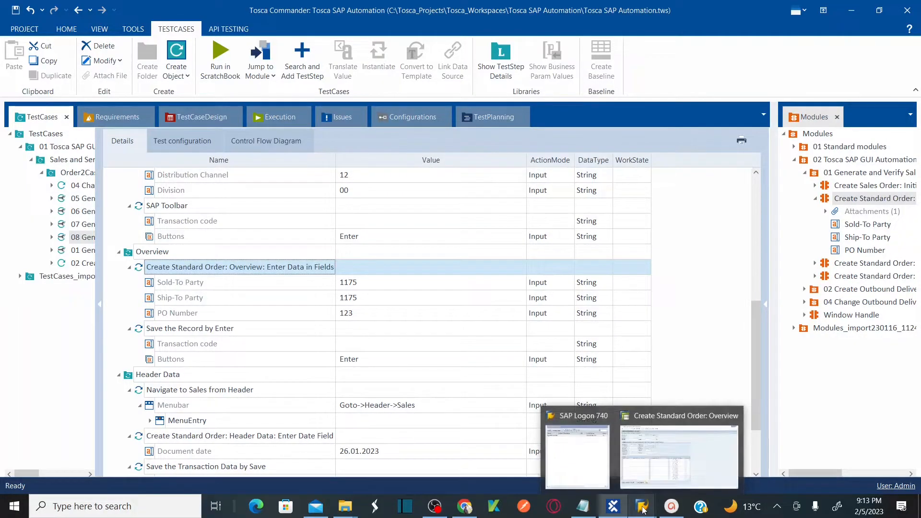
left_click(661, 454)
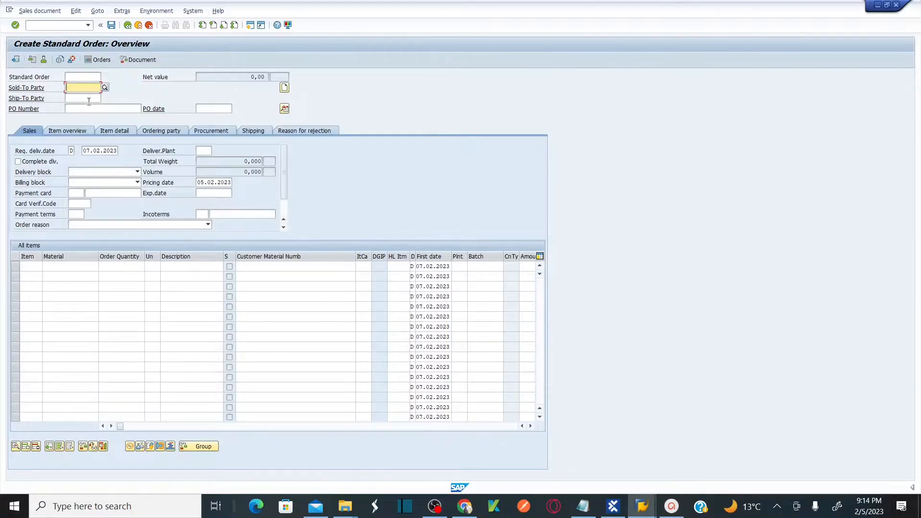
left_click(90, 107)
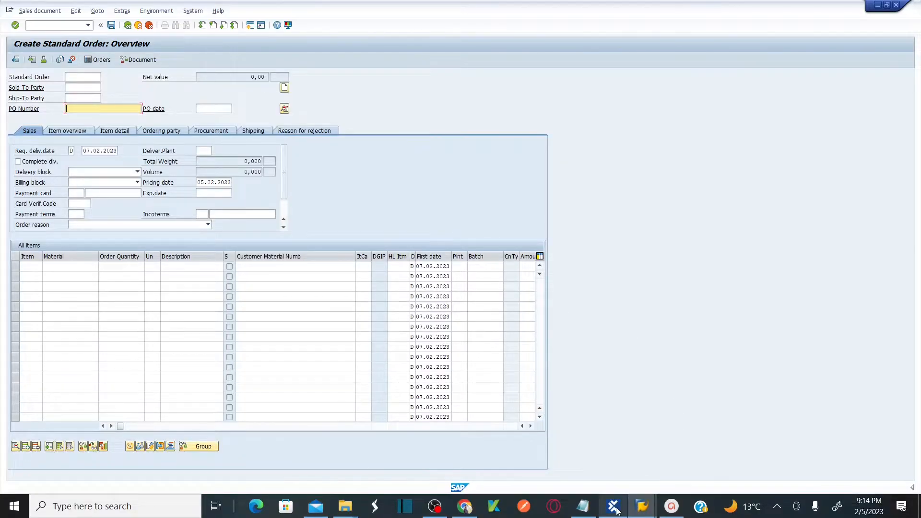
mouse_move(613, 505)
left_click(602, 471)
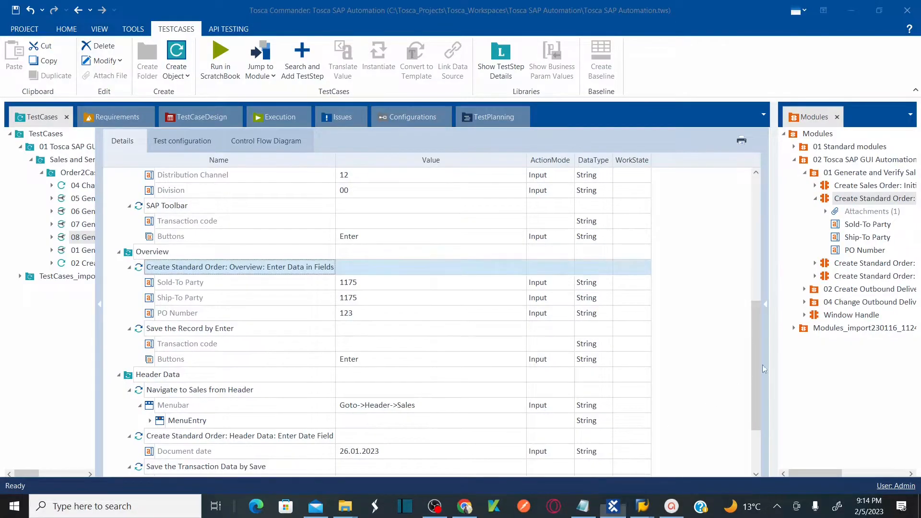
Widen the Modules pane and expand the "Create Standard Order: Overview: Enter Data in Fields" module.
left_click_drag(771, 271, 642, 274)
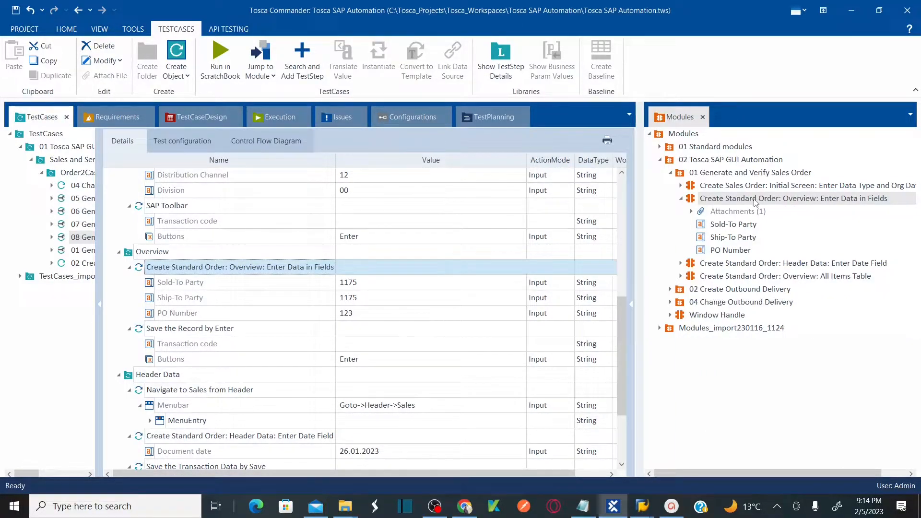
left_click(681, 198)
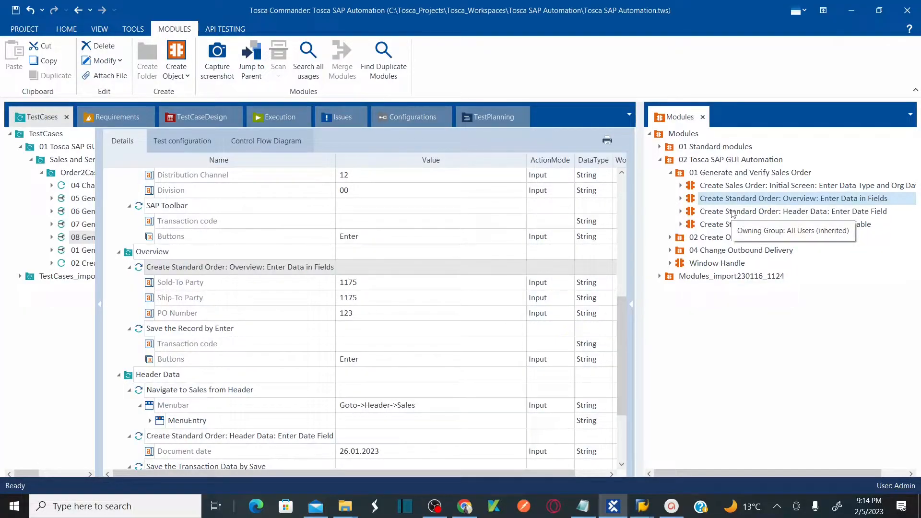
left_click(681, 199)
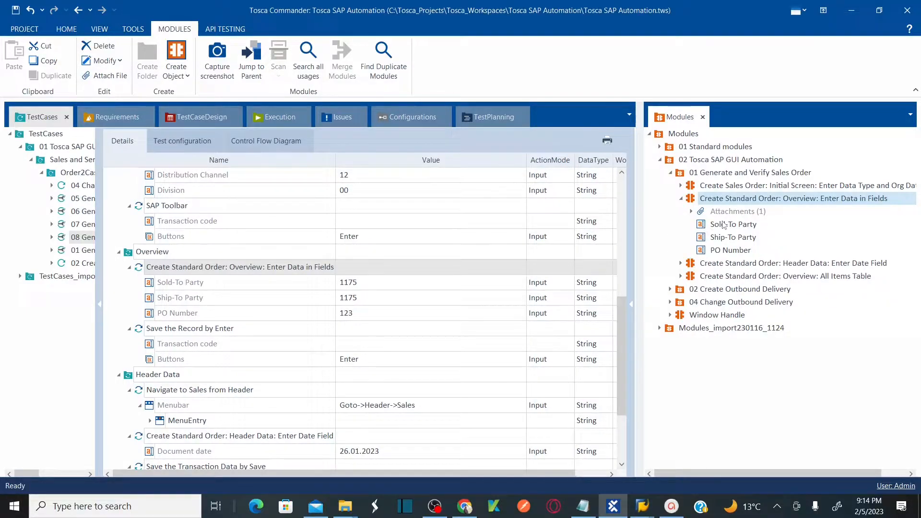
Start a rescan of the "Create Standard Order: Overview: Enter Data in Fields" module.
key("alt+Tab")
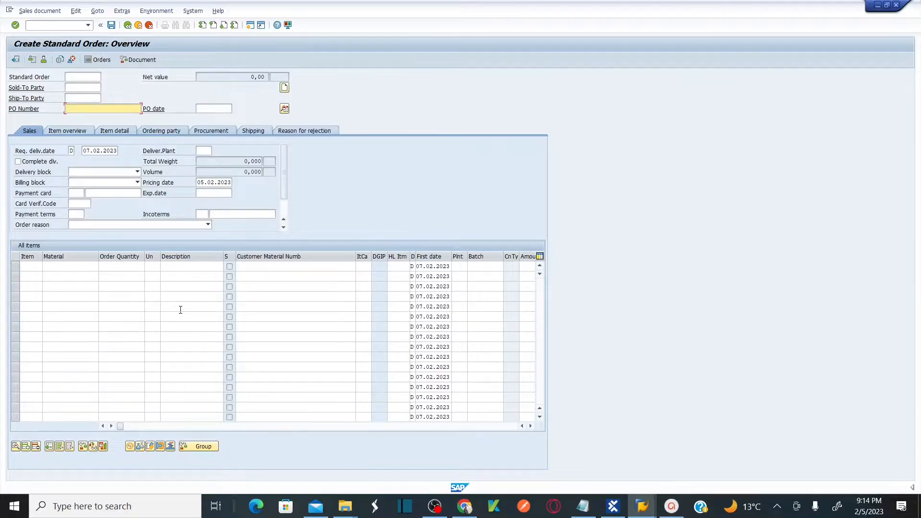
key("alt+Tab")
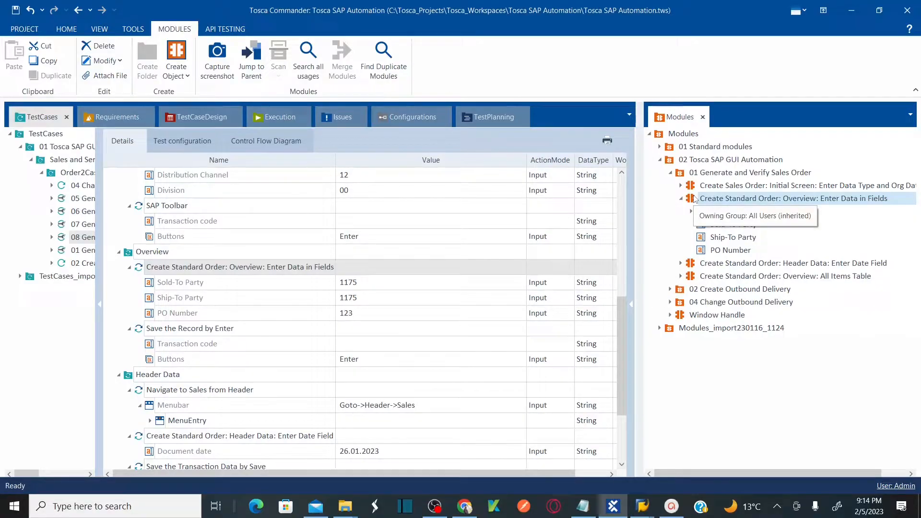
right_click(717, 202)
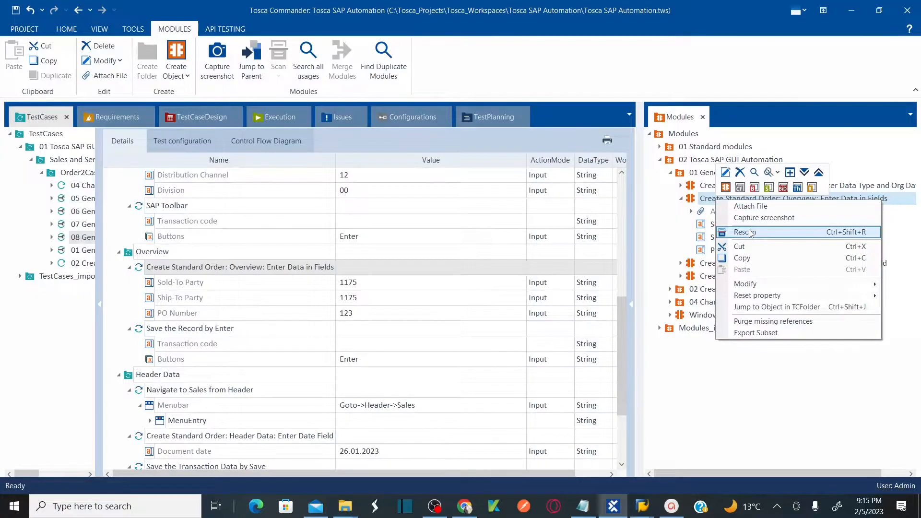
left_click(745, 232)
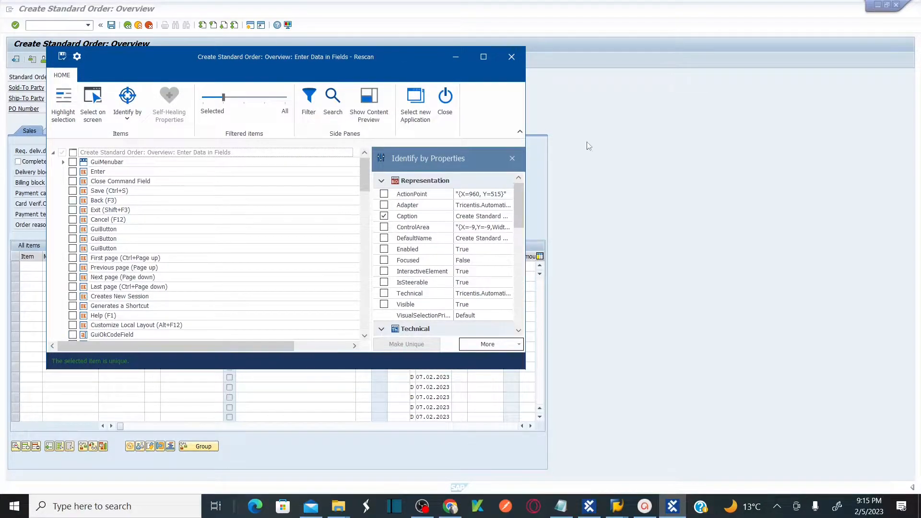
Use Select on screen to add the All items table from the SAP order screen to the module.
left_click_drag(376, 57, 739, 64)
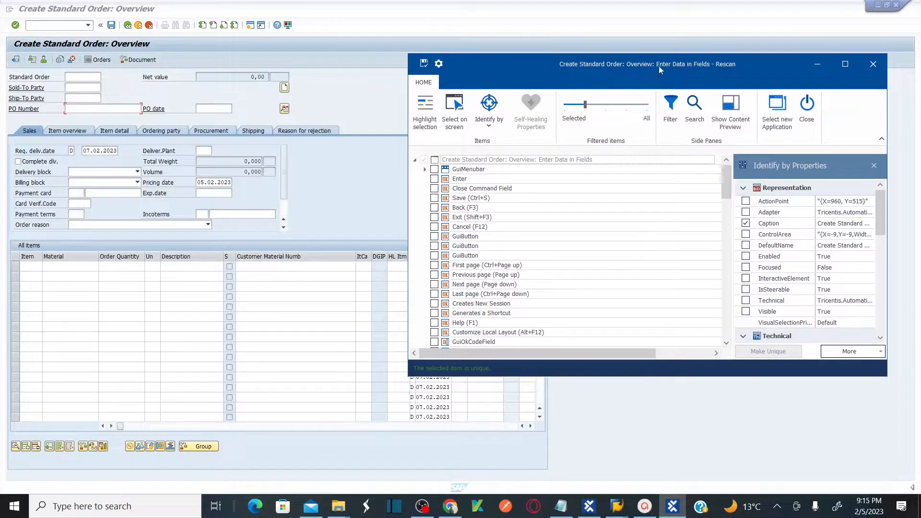
left_click(459, 119)
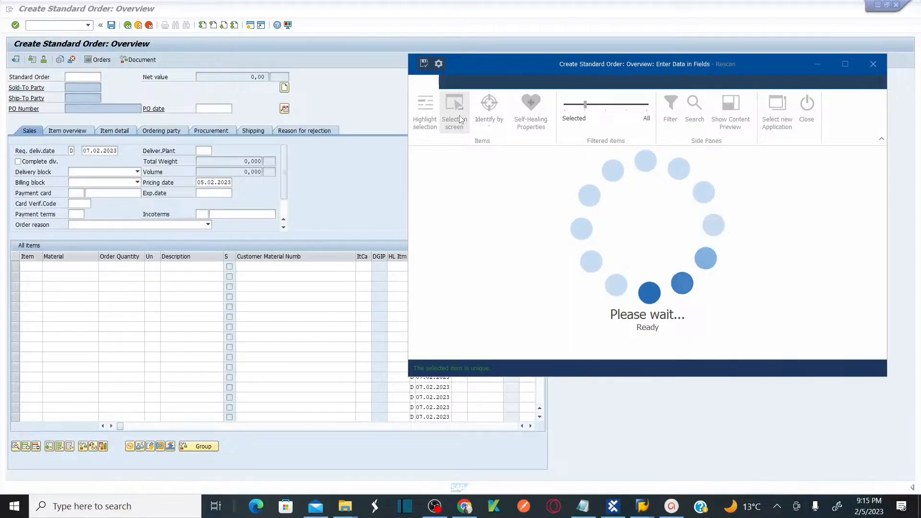
left_click(459, 119)
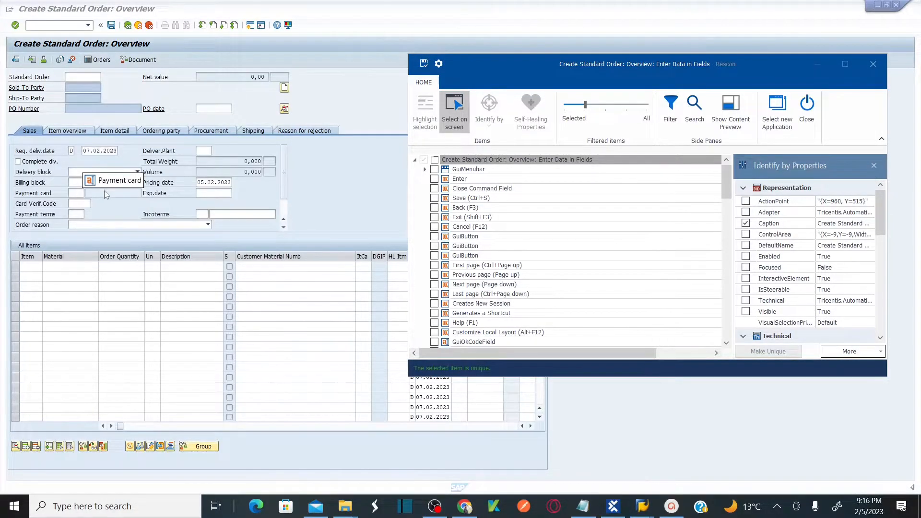
left_click(282, 293)
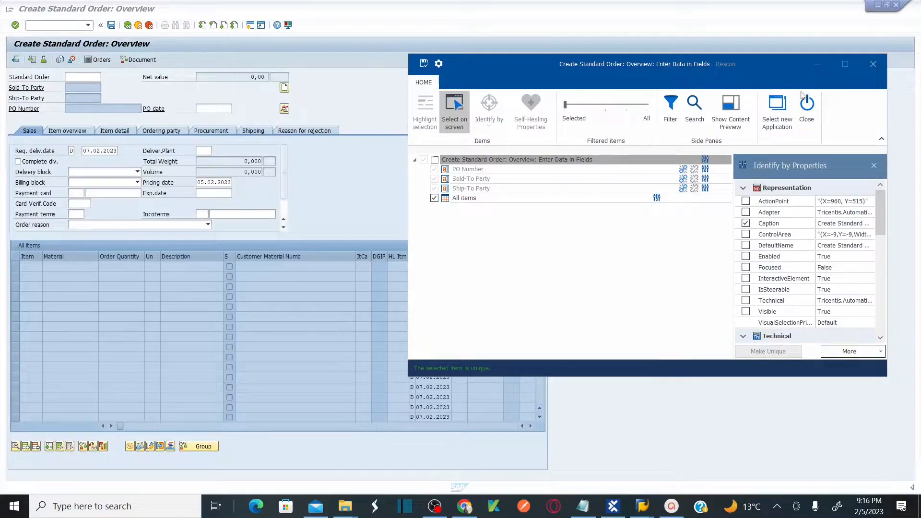
Maximize the rescan window, select the All items table and open its content preview.
left_click(846, 64)
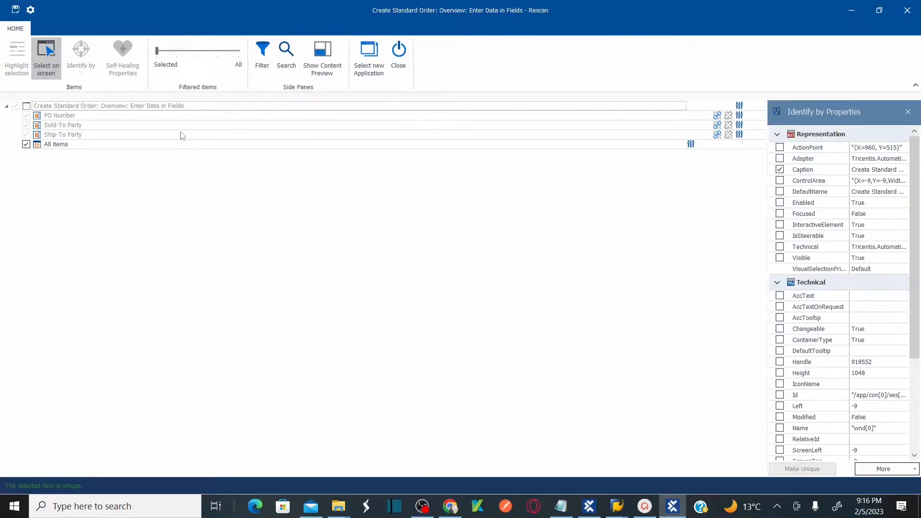
left_click(78, 147)
left_click(78, 145)
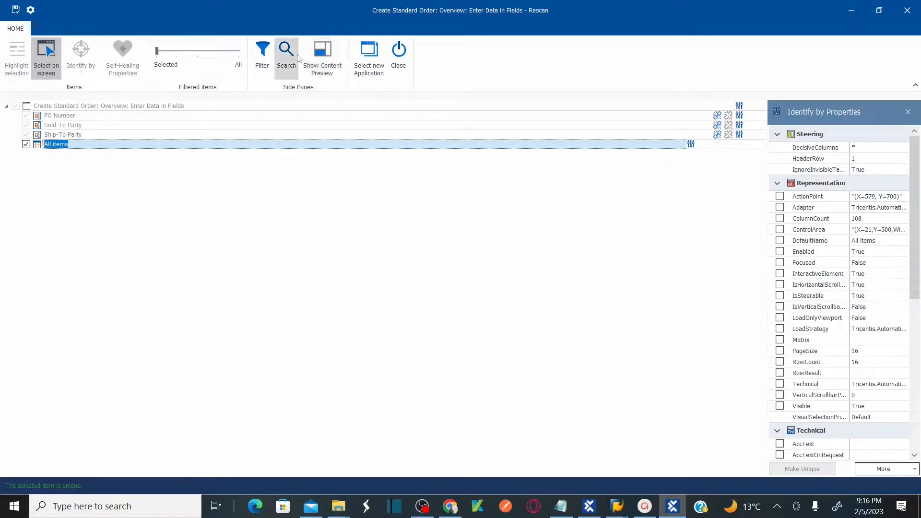
left_click(324, 60)
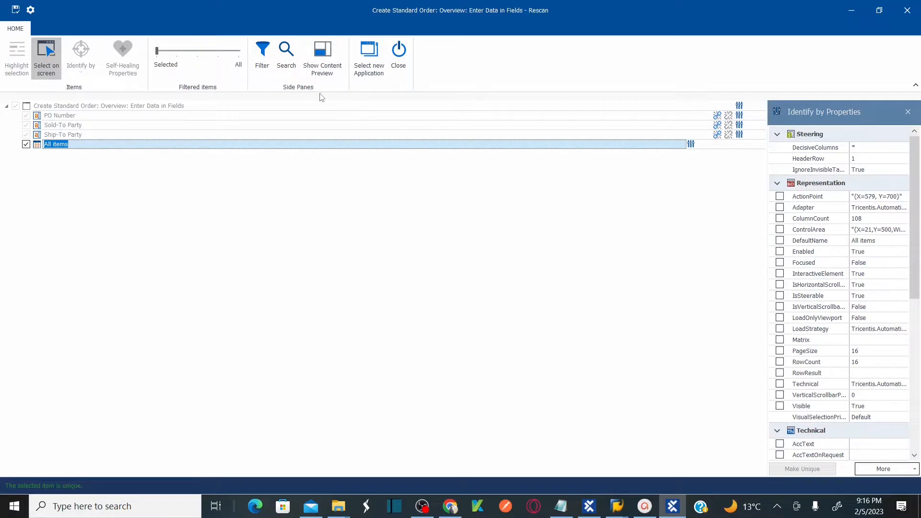
left_click(333, 71)
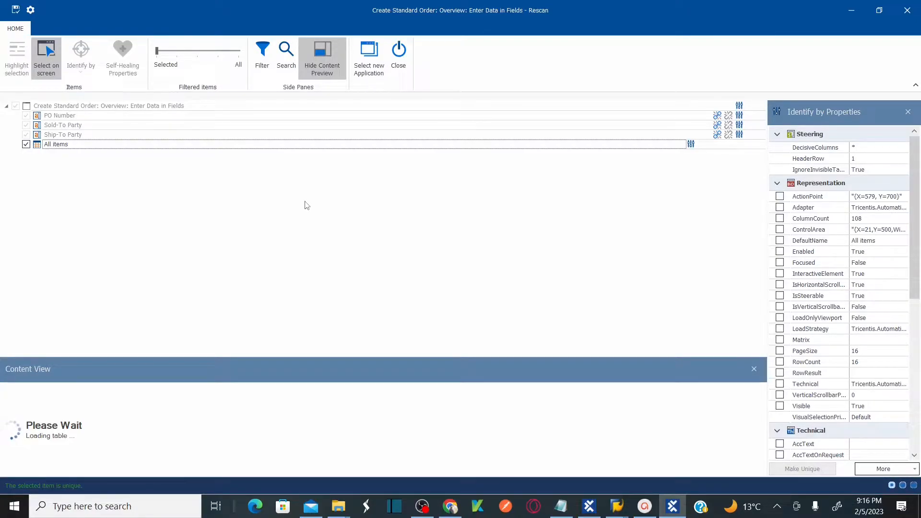
left_click(78, 144)
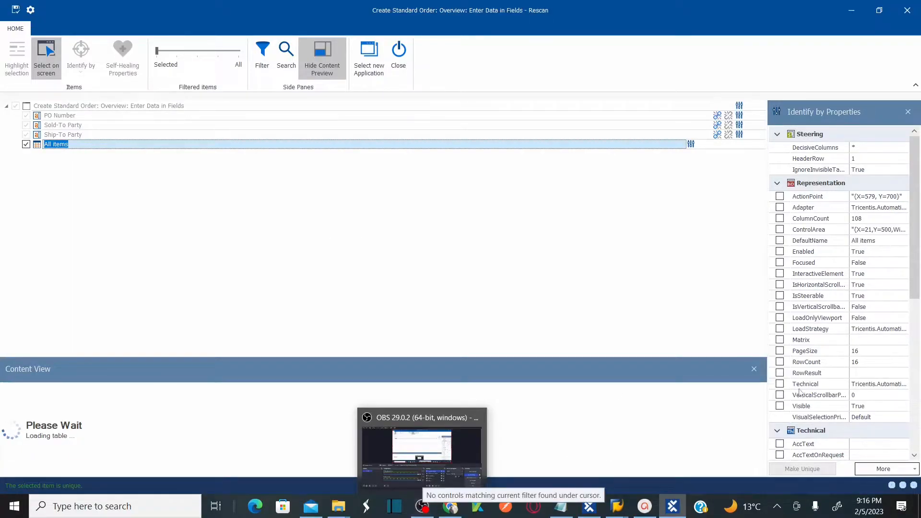
mouse_move(423, 508)
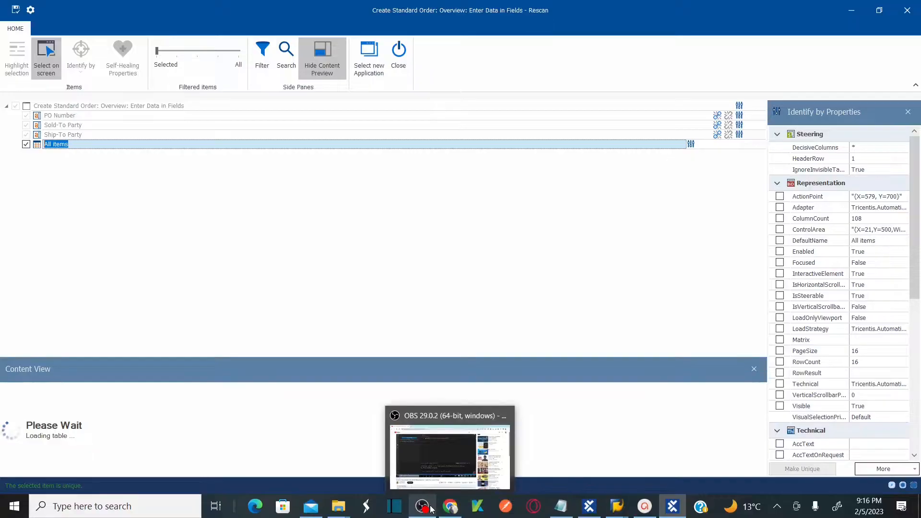
left_click(436, 452)
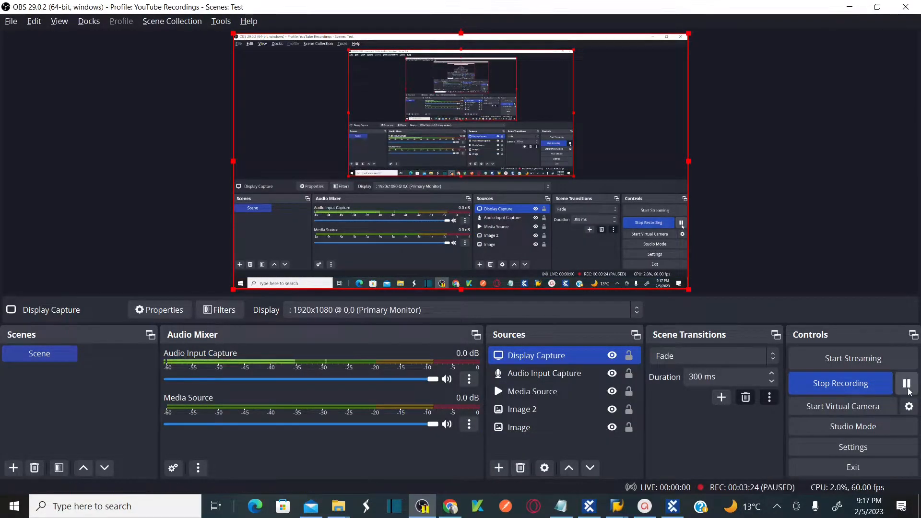
left_click(854, 13)
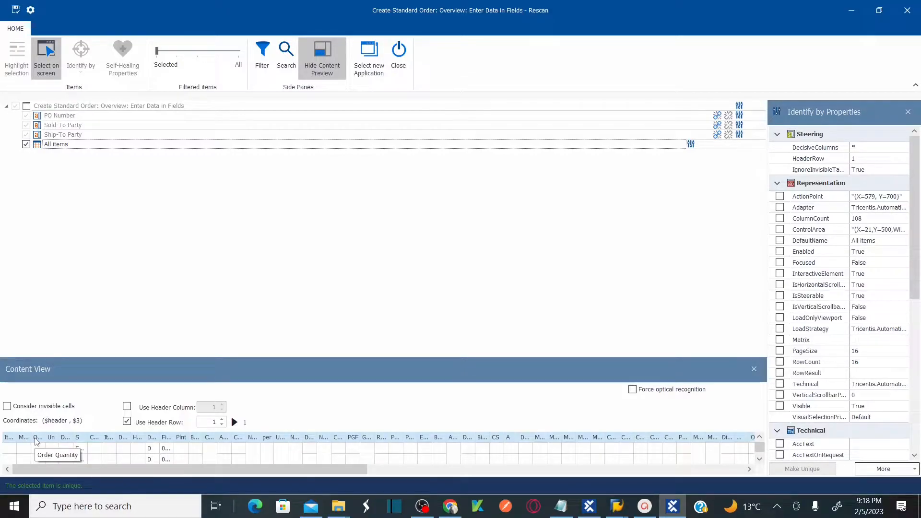
Check the column headers of the items table in the SAP order screen.
key("alt+Tab")
key("alt+Tab")
key("alt+Tab")
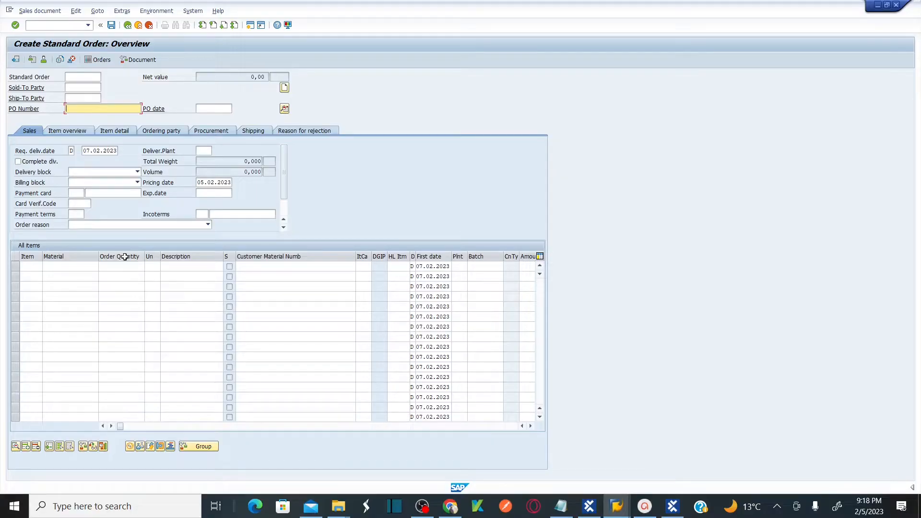
left_click(269, 368)
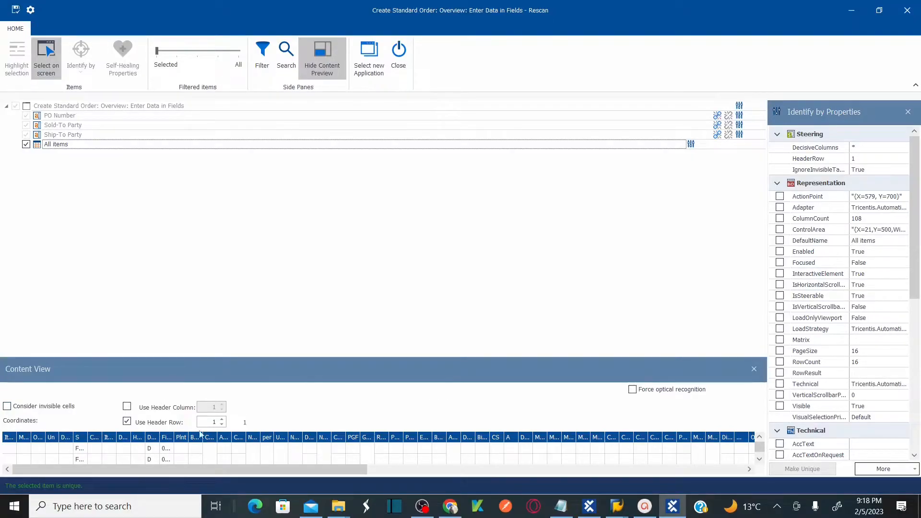
Set the All items table's header row to 2 in the content view and inspect its rows and cells.
left_click(12, 450)
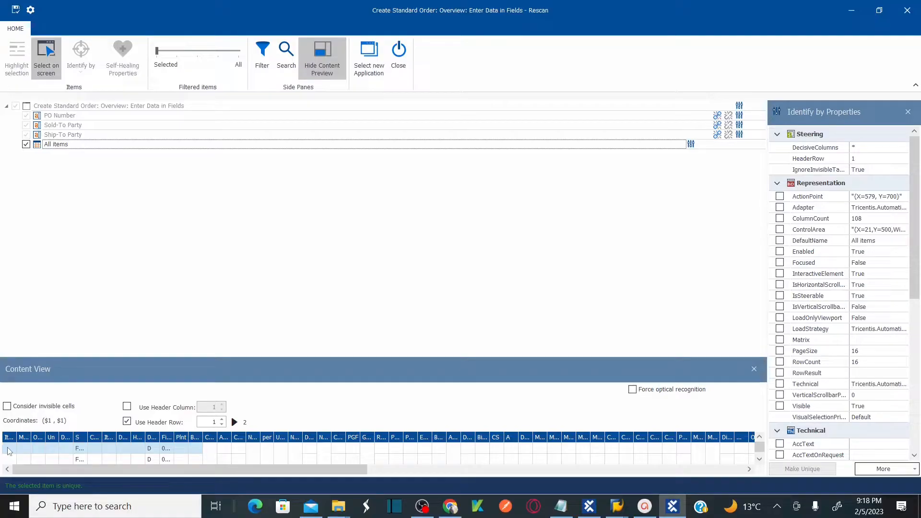
left_click(8, 449)
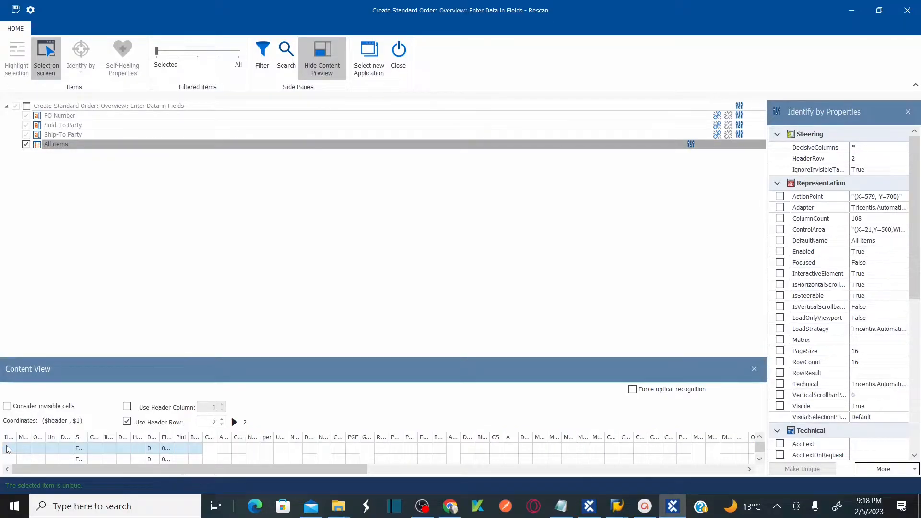
left_click(13, 437)
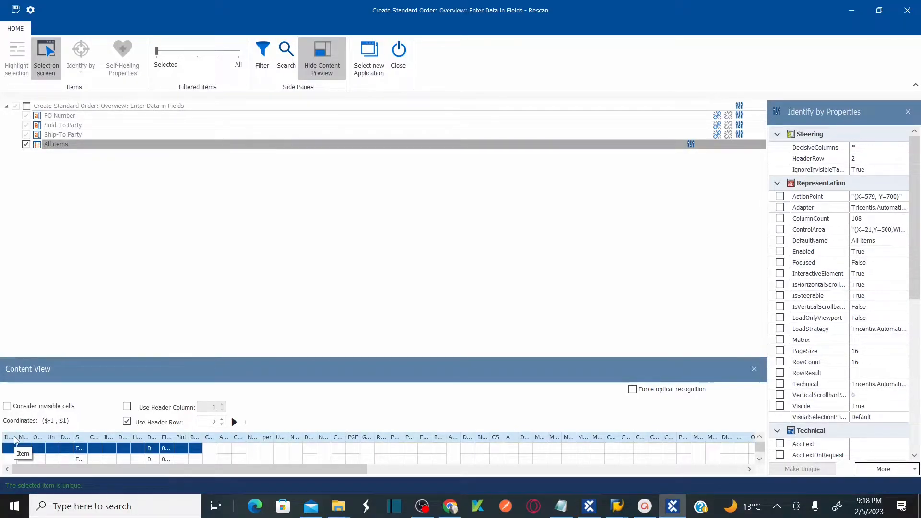
left_click(14, 449)
left_click(27, 449)
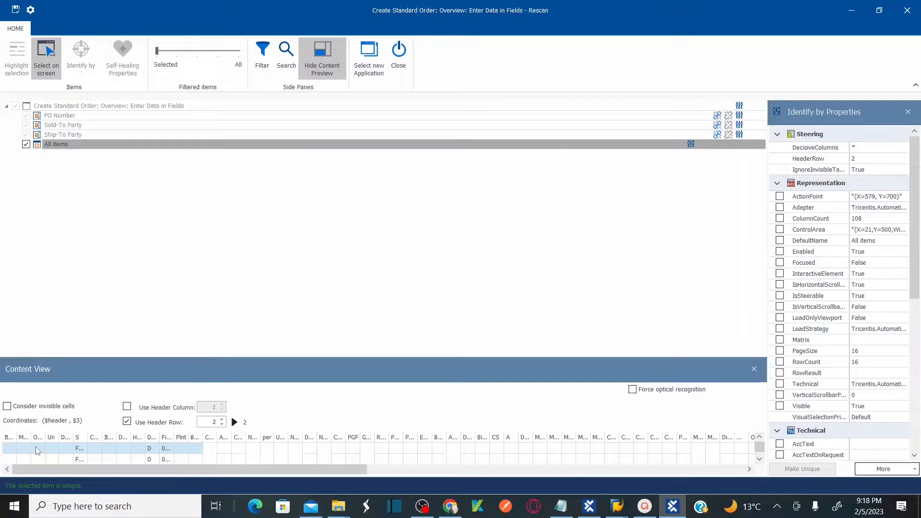
left_click(49, 459)
left_click(41, 461)
left_click(24, 461)
left_click(6, 459)
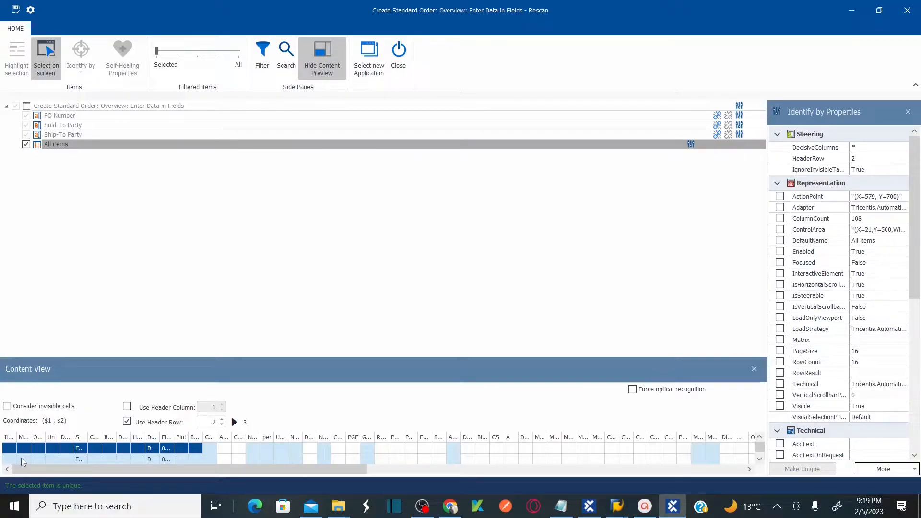
left_click(41, 461)
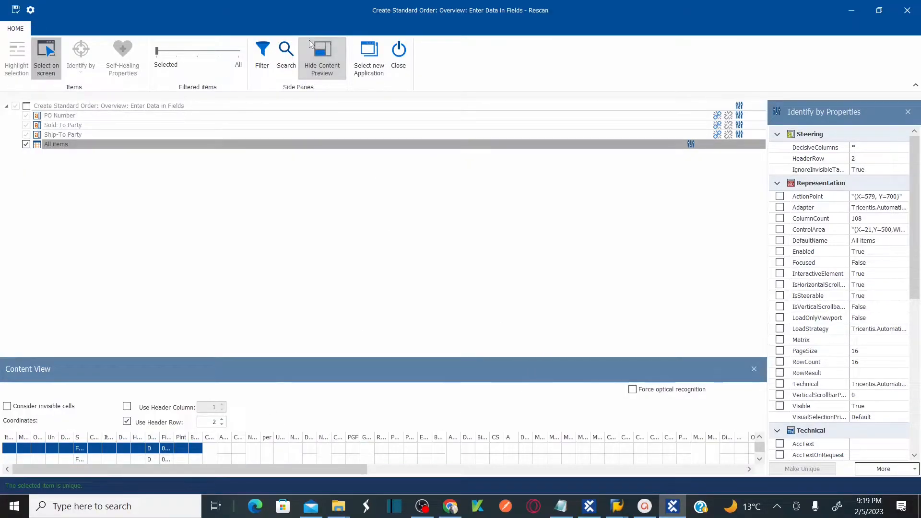
Hide the content preview and save the rescanned module.
left_click(332, 70)
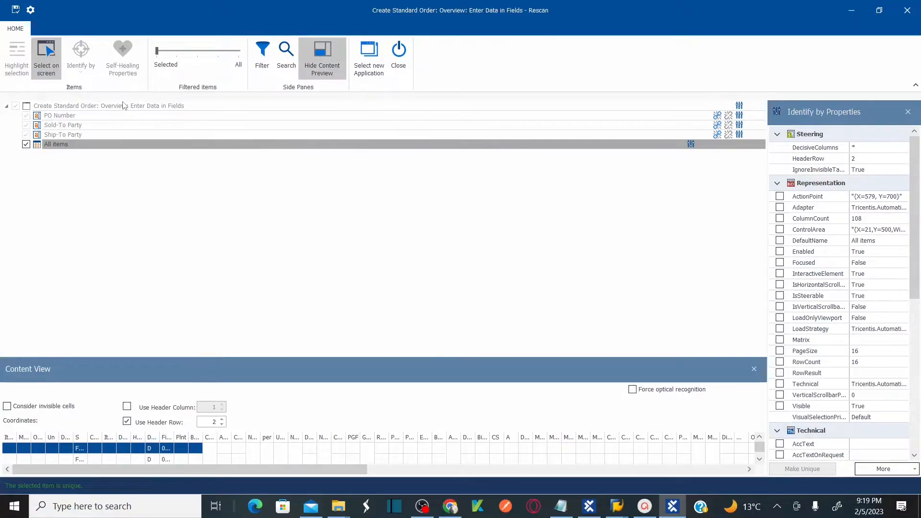
left_click(16, 11)
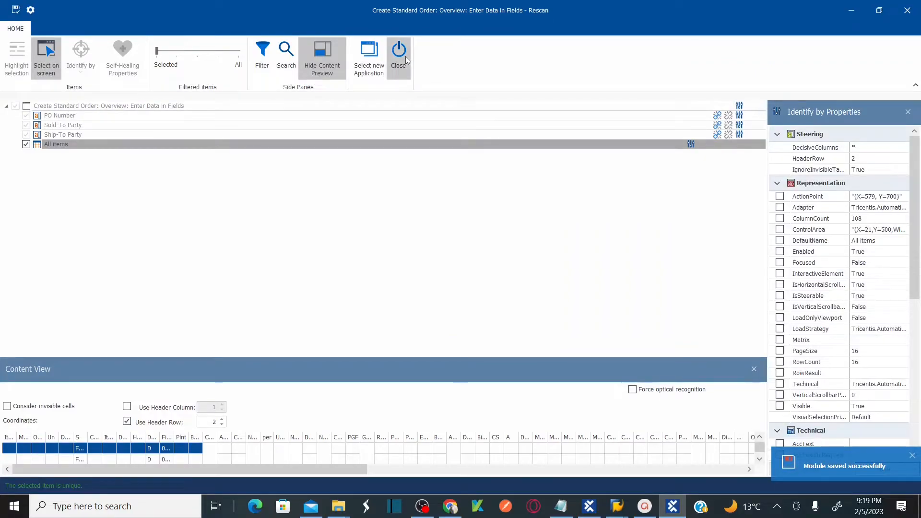
Close the rescan window and move the PO Number attribute above All items in the overview module.
left_click(405, 56)
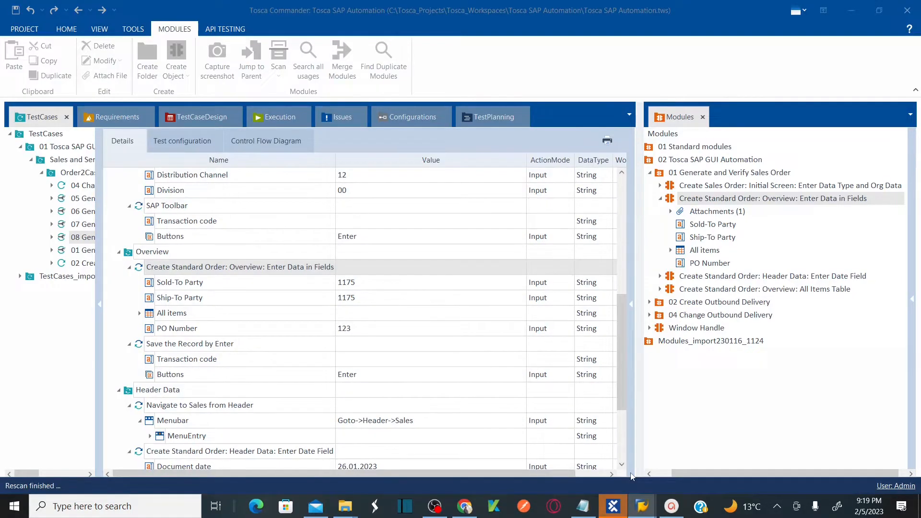
left_click(704, 255)
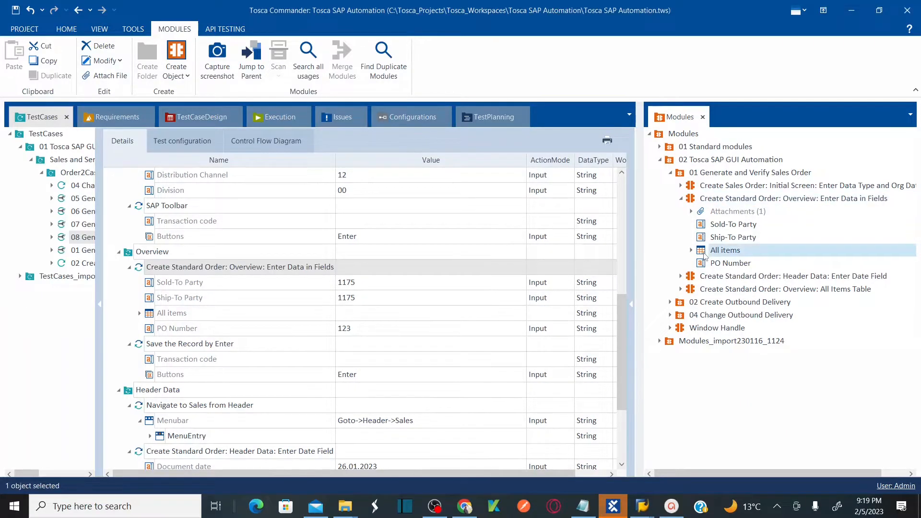
left_click(704, 265)
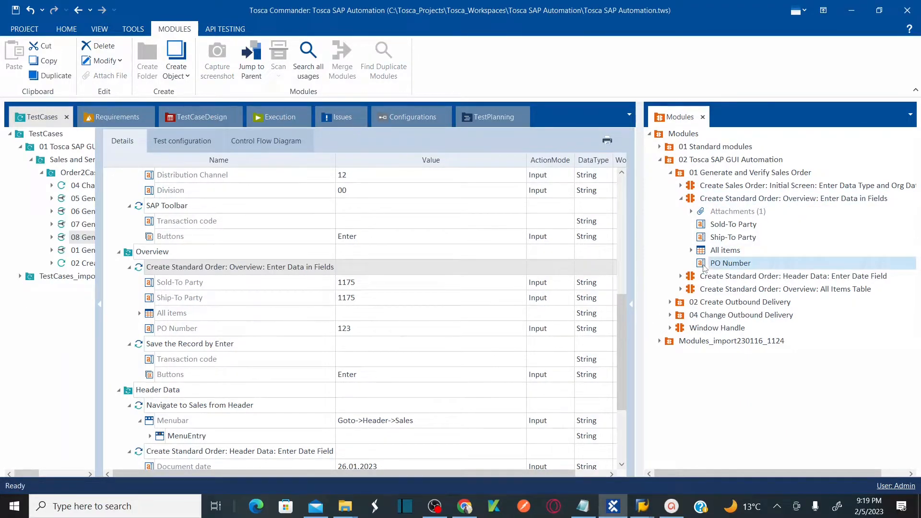
left_click_drag(704, 266, 706, 199)
left_click_drag(702, 269, 706, 247)
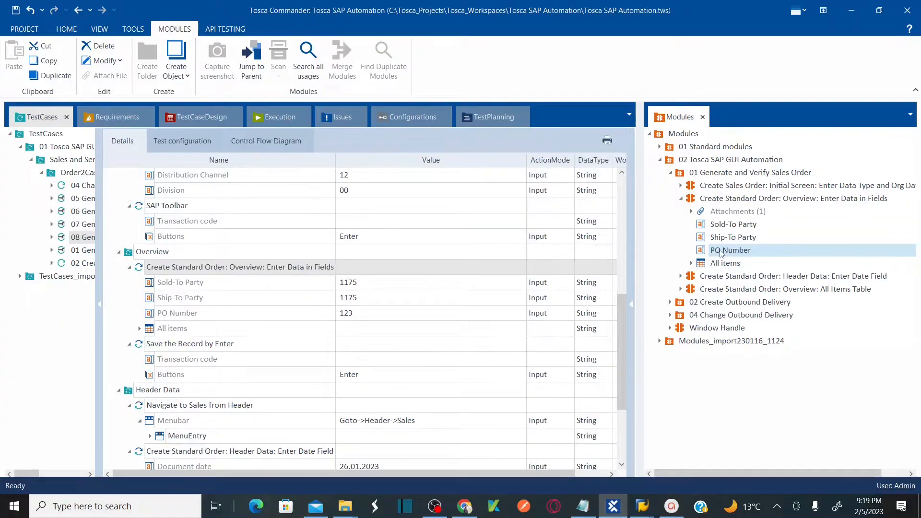
Expand the All items step in the test case's Overview section down to its row and cell entries.
key("alt+Tab")
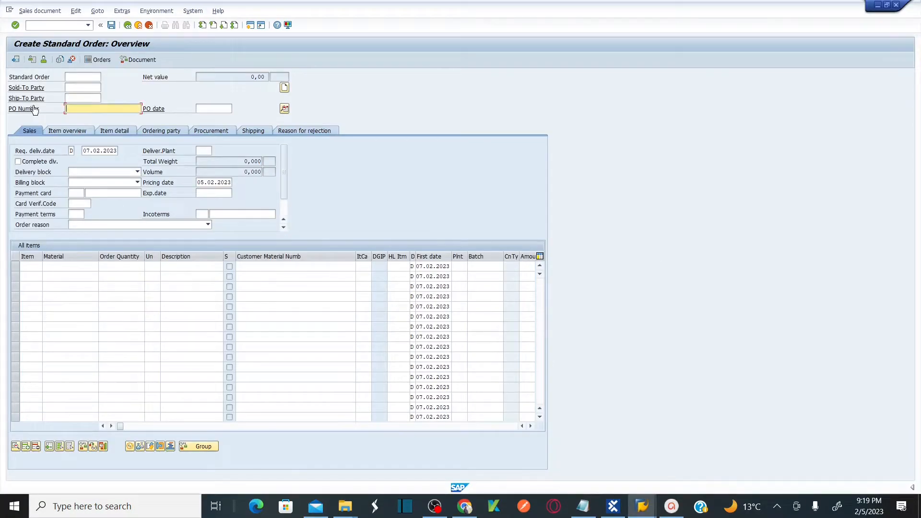
key("alt+Tab")
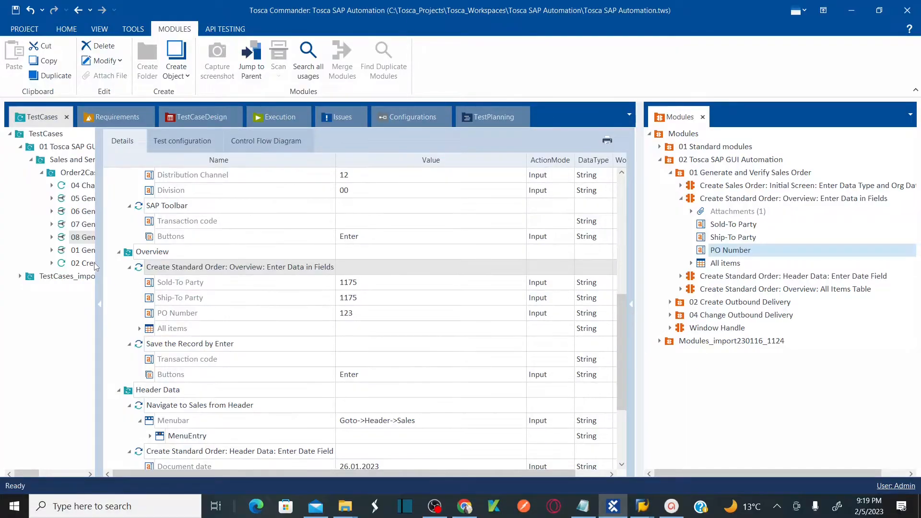
left_click_drag(97, 258, 141, 258)
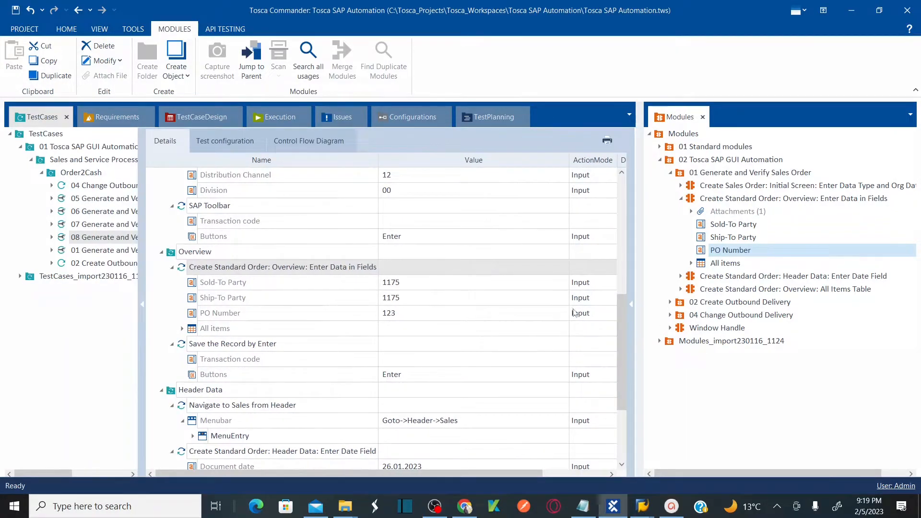
scroll(622, 320, "down", 2)
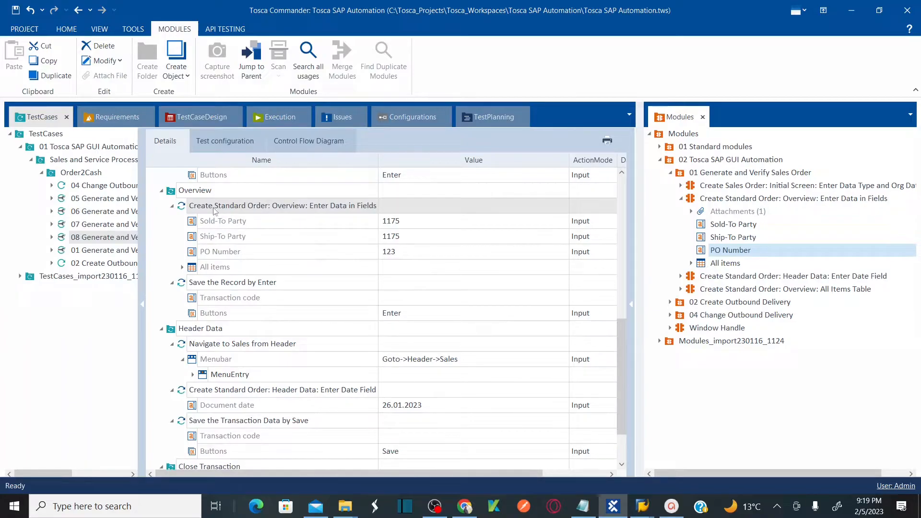
left_click(177, 192)
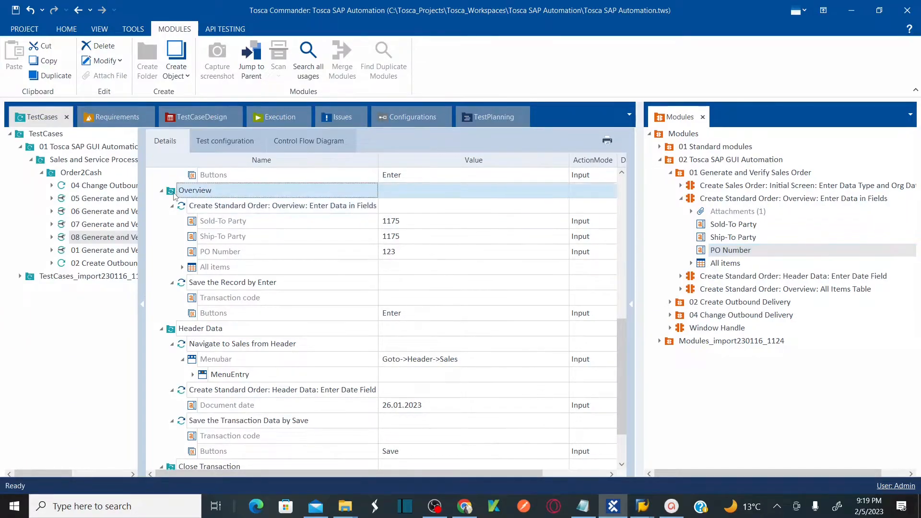
left_click_drag(142, 253, 60, 281)
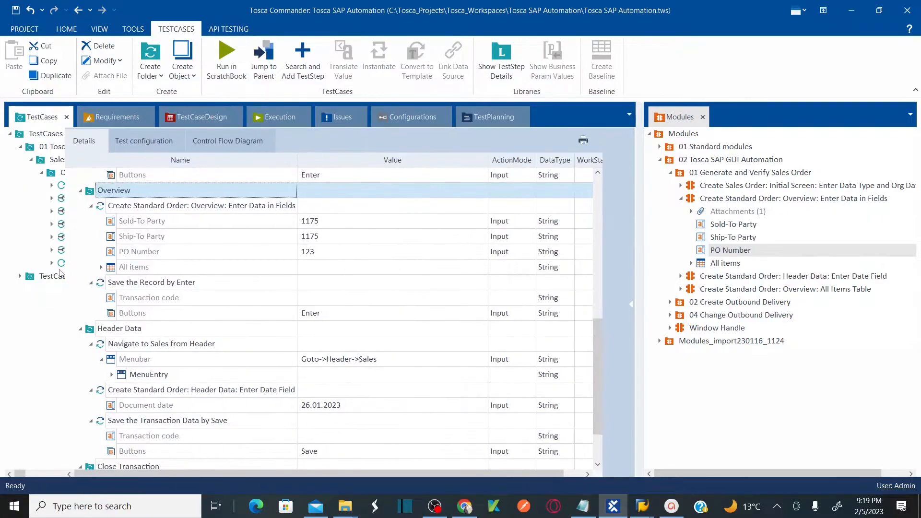
left_click(113, 271)
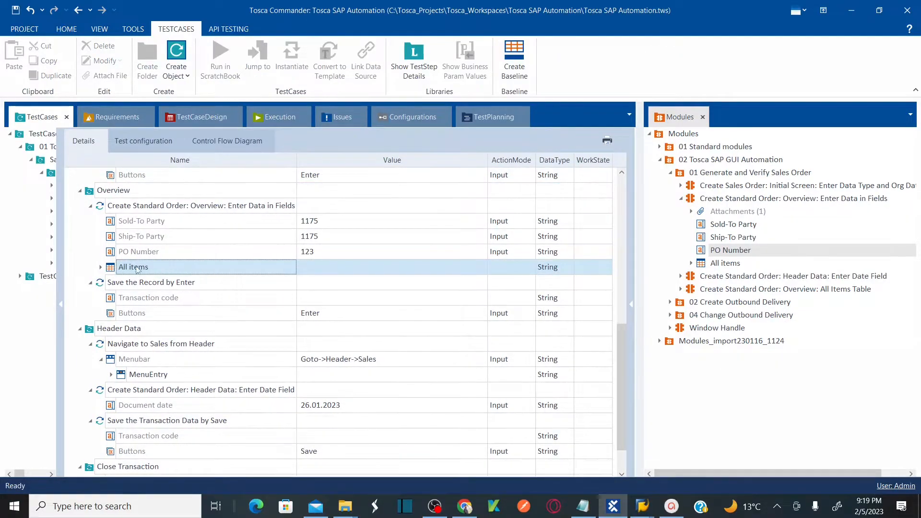
left_click(101, 268)
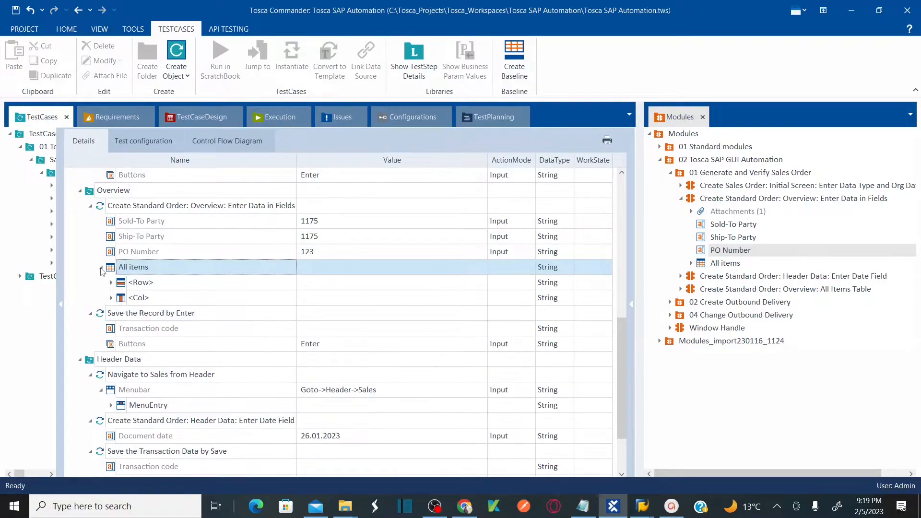
left_click(111, 283)
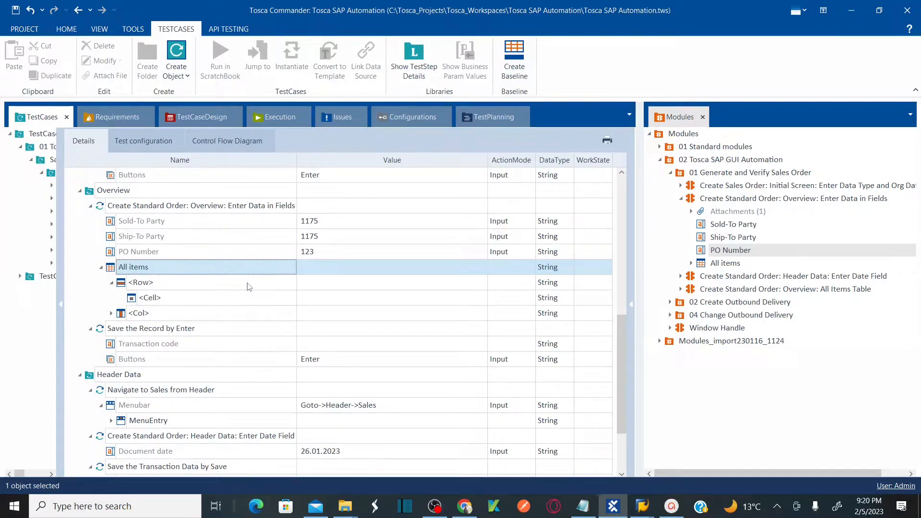
Rename the All items row entry to $1.
left_click(213, 285)
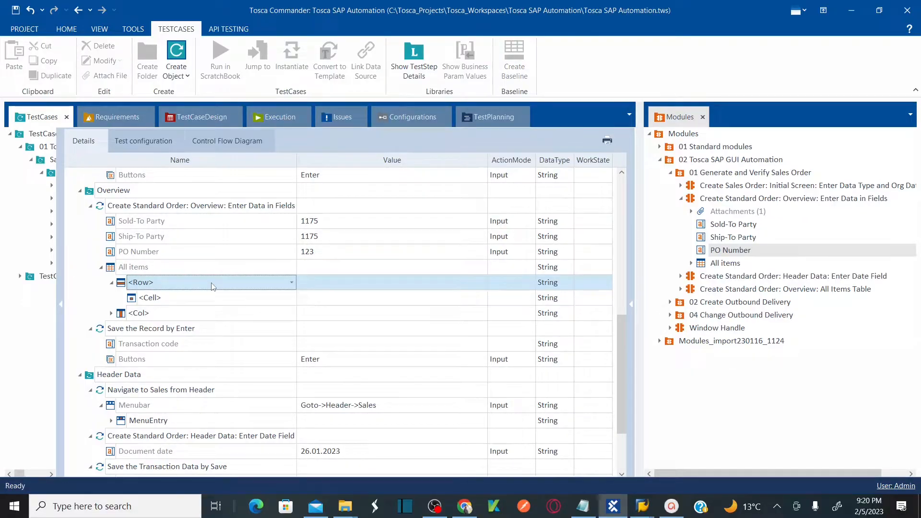
left_click(214, 287)
key("BackSpace")
key("BackSpace")
key("BackSpace")
key("BackSpace")
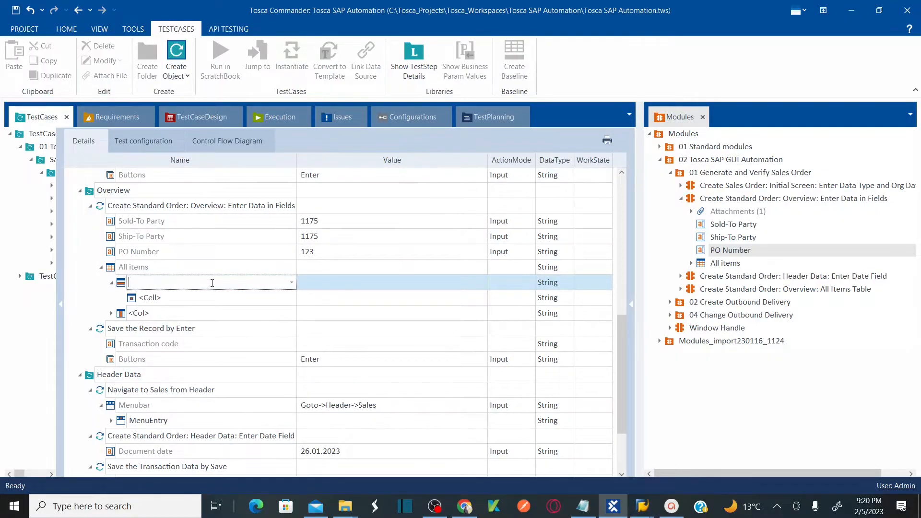
key("alt+Tab")
left_click(26, 267)
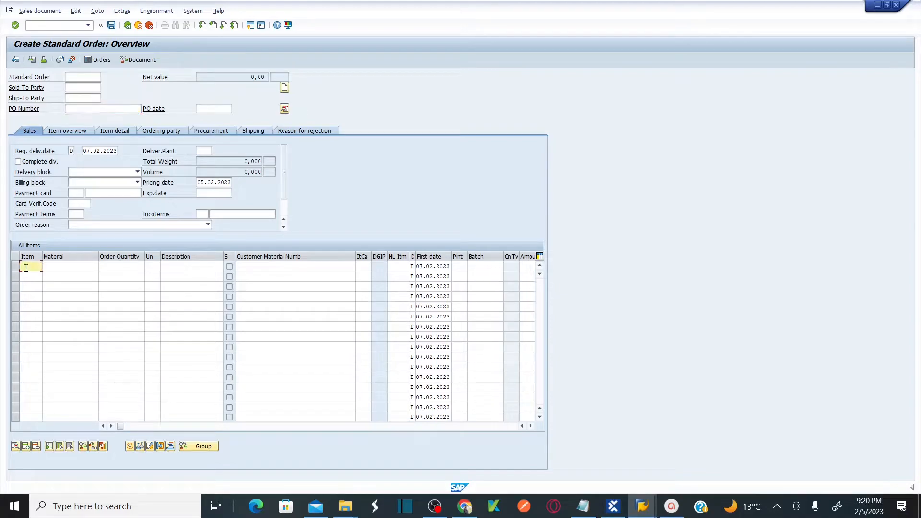
key("alt+Tab")
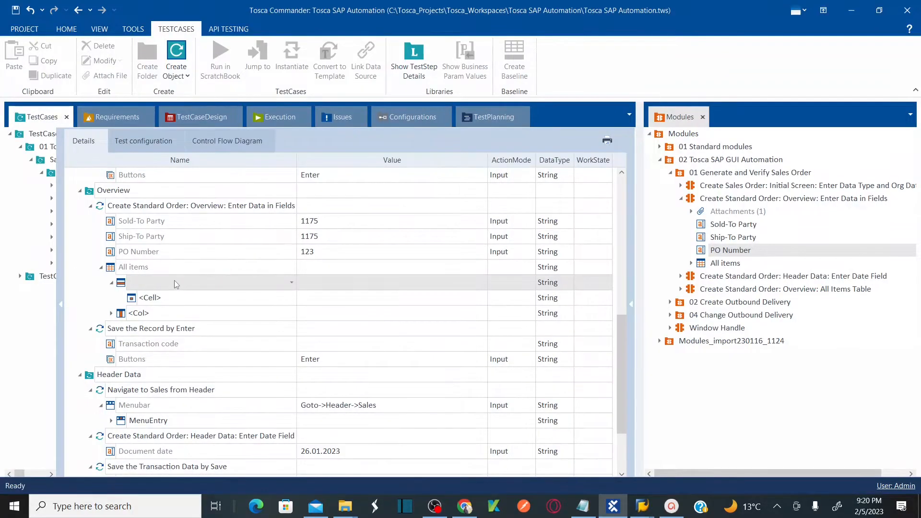
key("BackSpace")
type("$1")
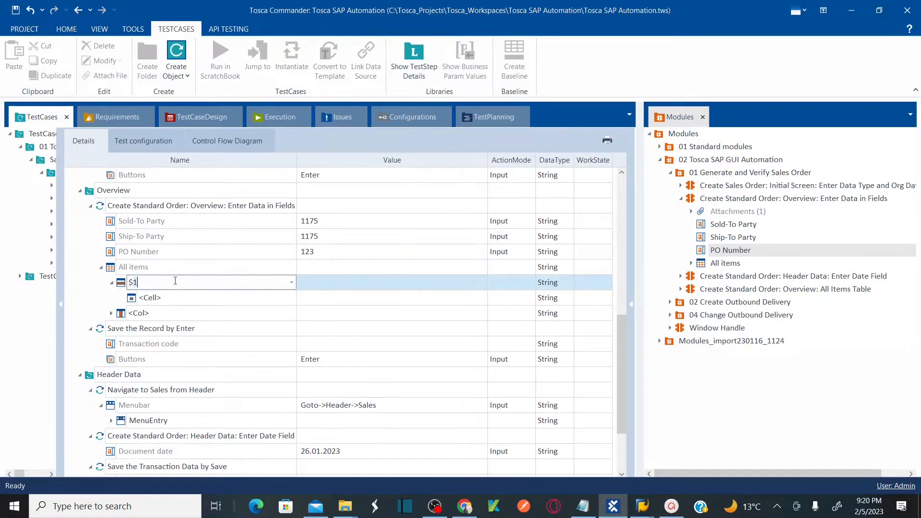
left_click(379, 301)
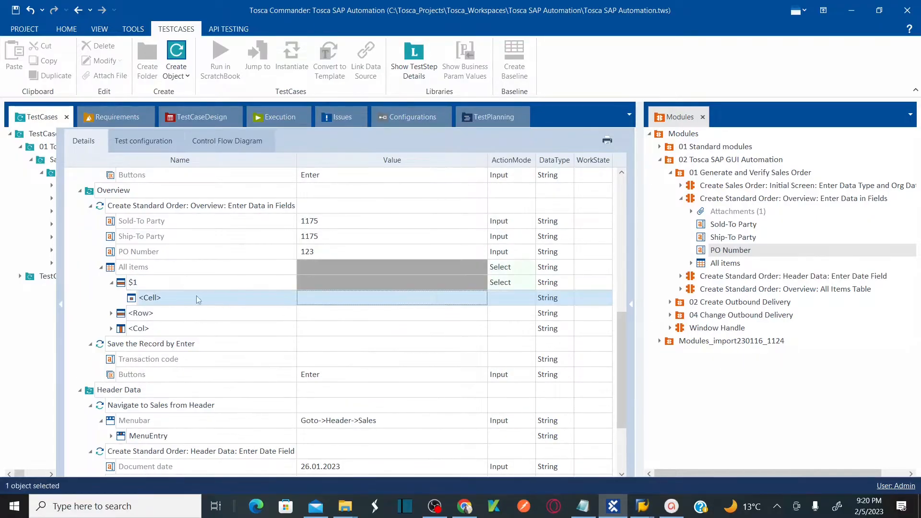
Check the action modes of the All items table and its $1 row.
left_click(144, 283)
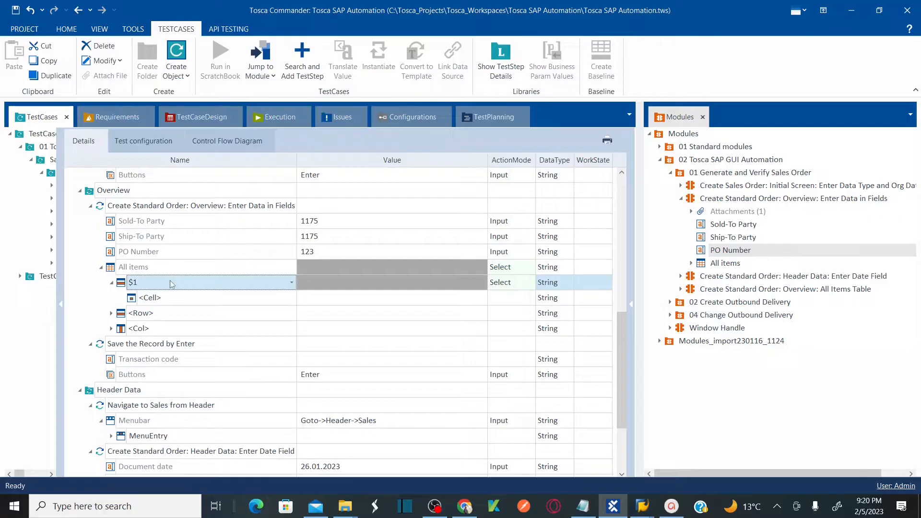
left_click(530, 270)
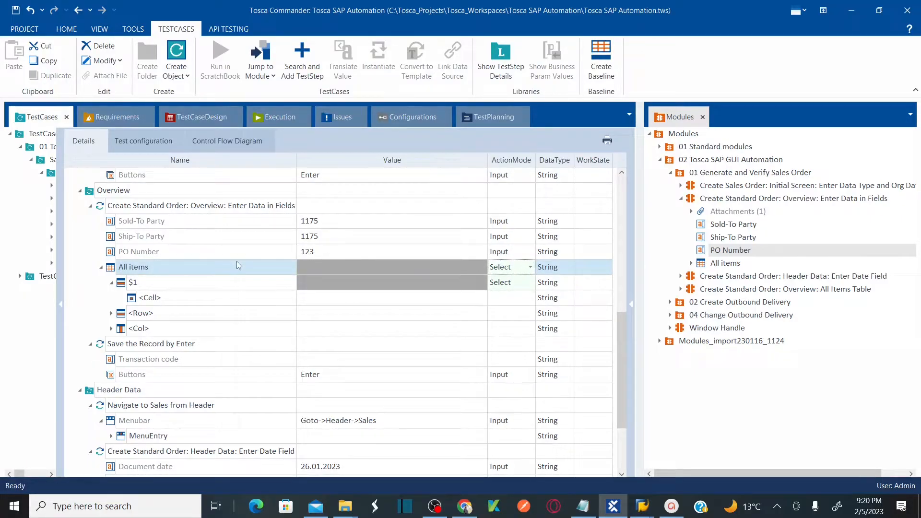
left_click(532, 284)
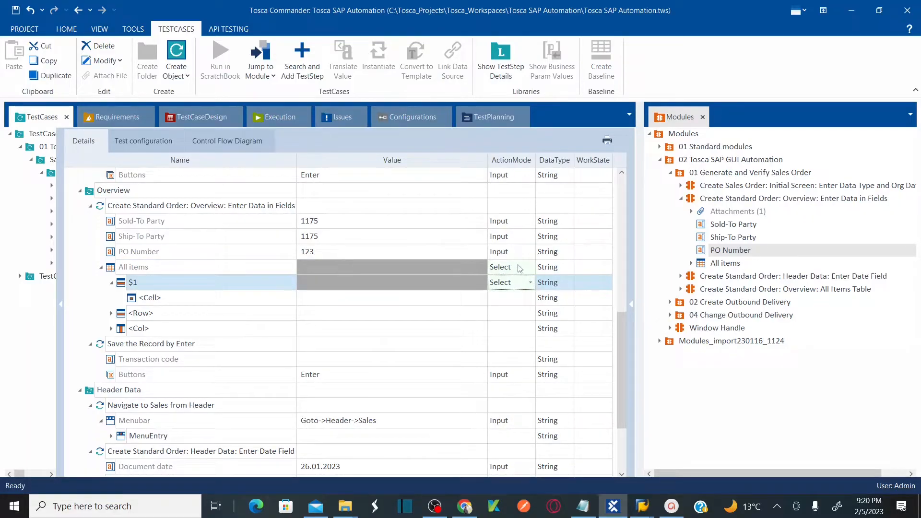
left_click(520, 268)
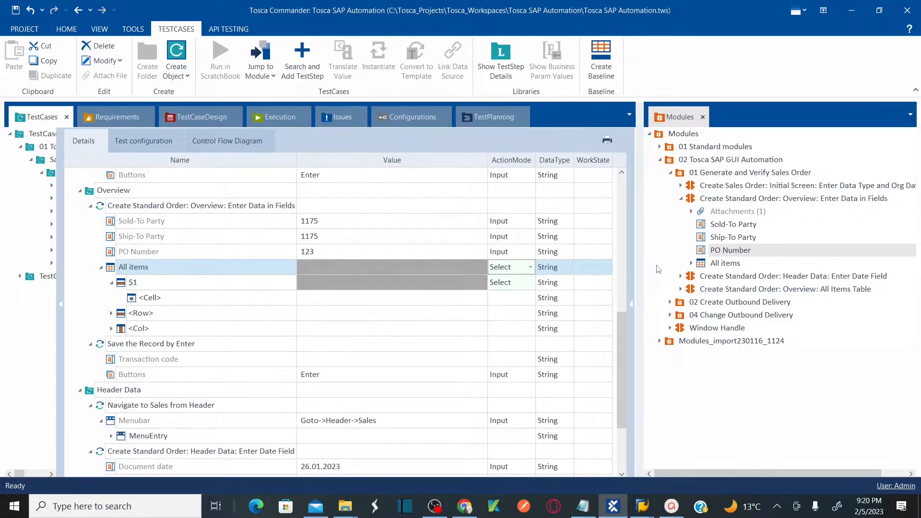
left_click_drag(640, 250, 862, 264)
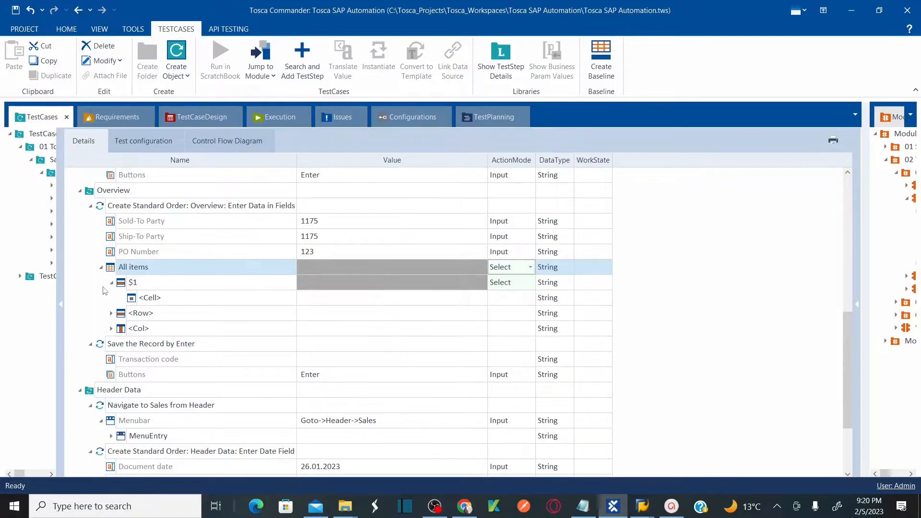
left_click_drag(62, 267, 133, 280)
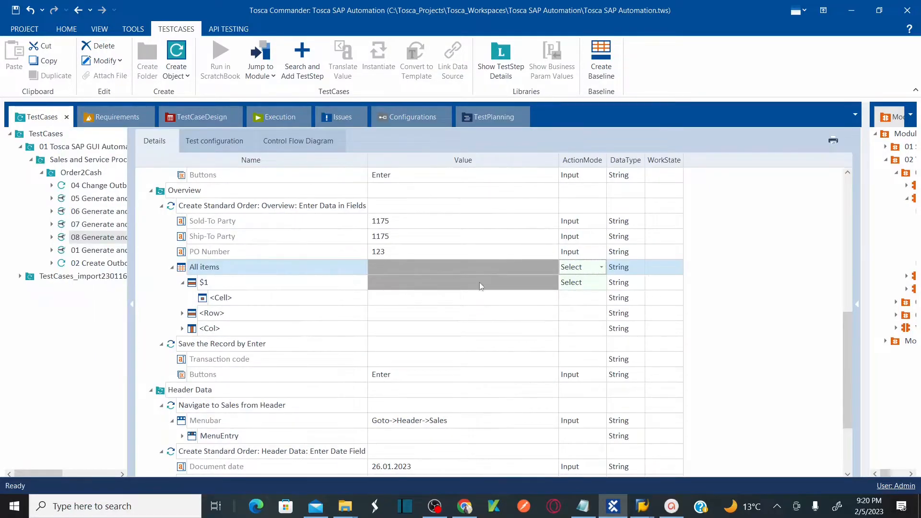
left_click(601, 268)
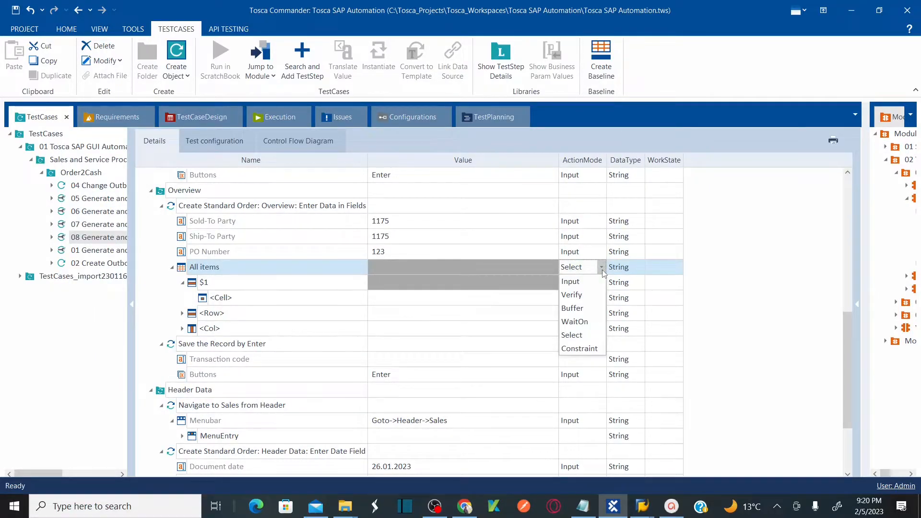
left_click(602, 270)
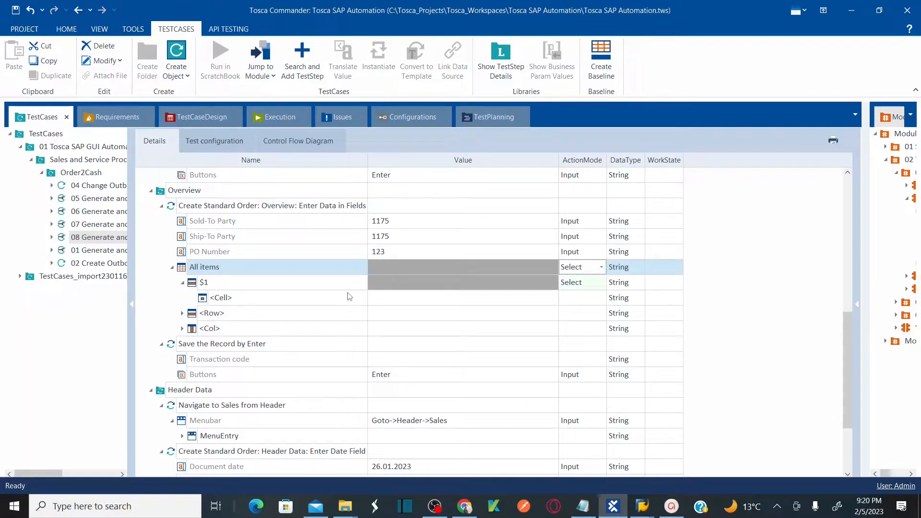
Set the cell under row $1 to the Item column.
left_click(329, 297)
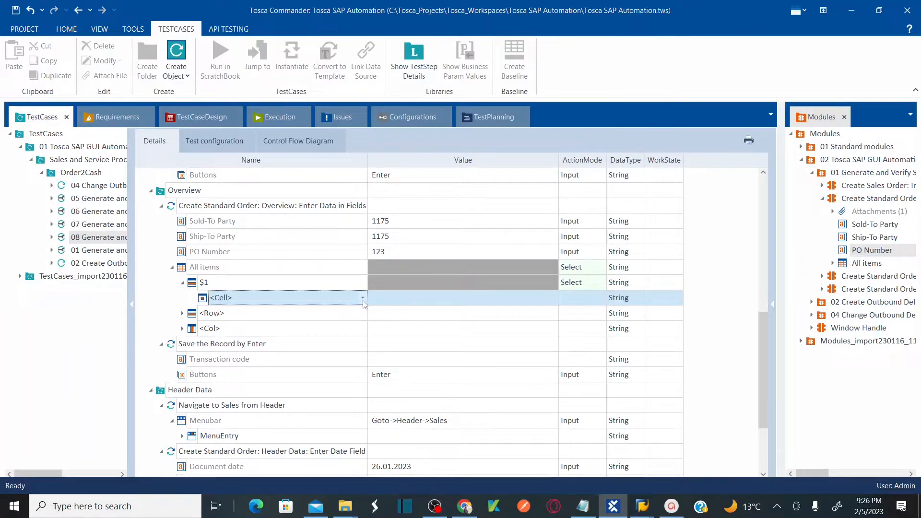
left_click(363, 299)
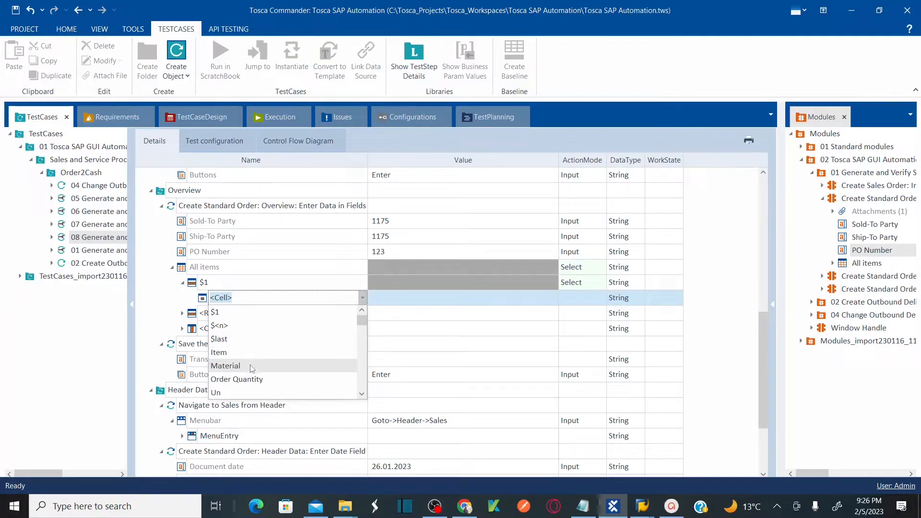
key("alt+Tab")
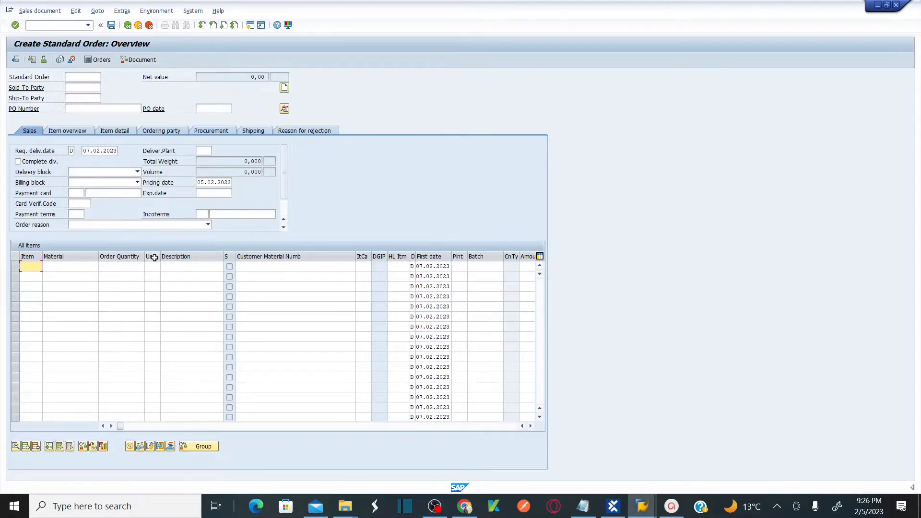
key("alt+Tab")
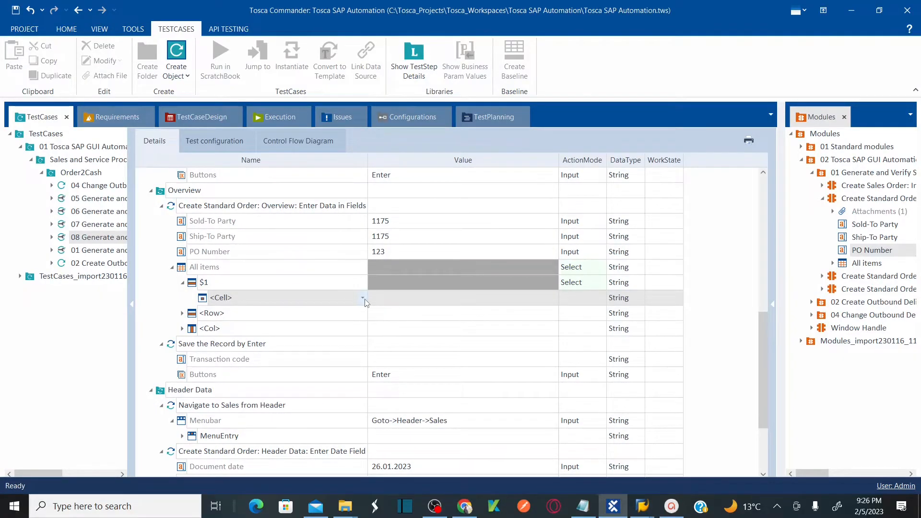
left_click(362, 298)
left_click(253, 351)
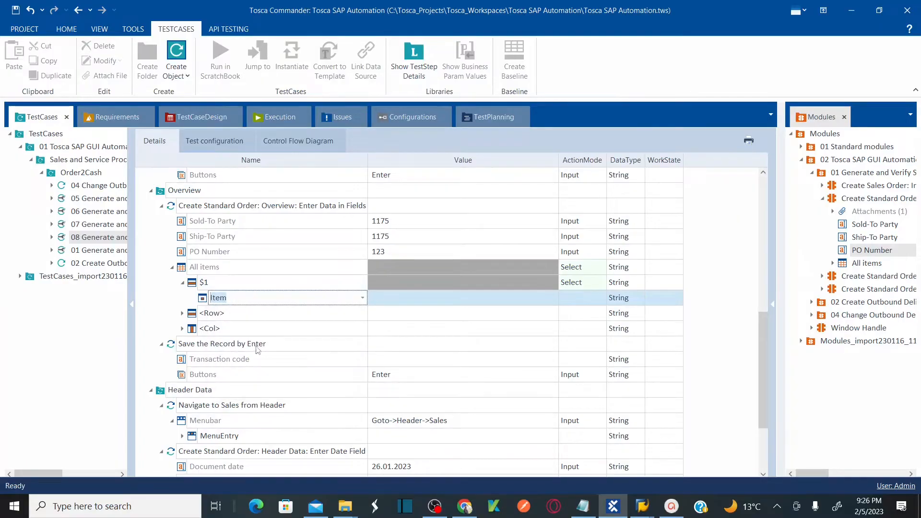
left_click(408, 299)
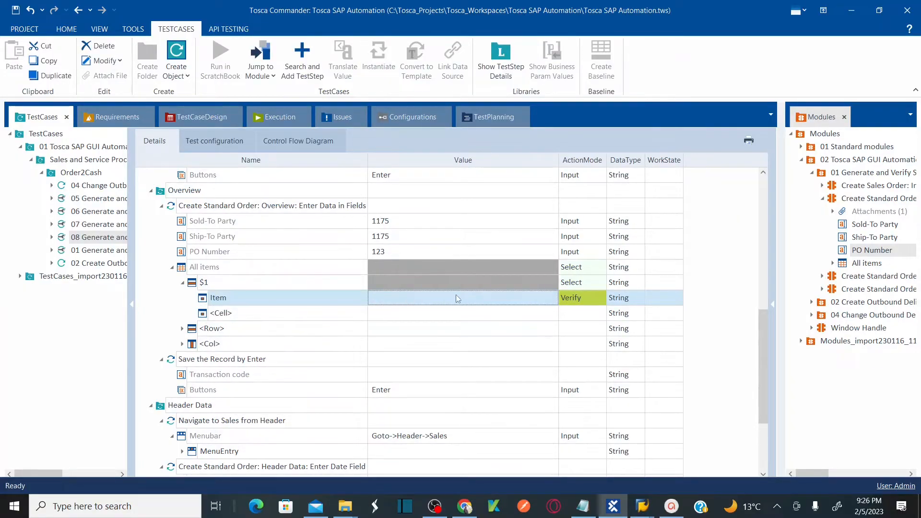
Add Material, Order Quantity and Un cells under the $1 row of the All items table.
left_click(364, 315)
left_click(362, 312)
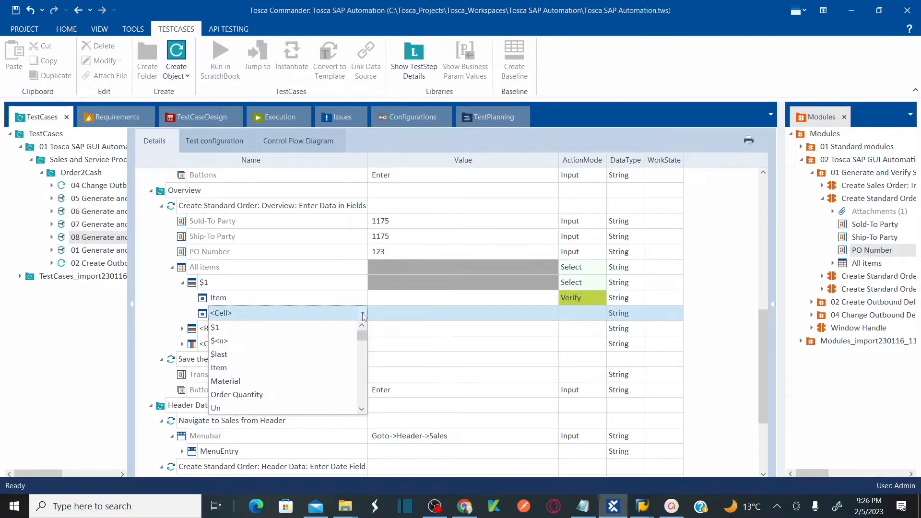
left_click(236, 380)
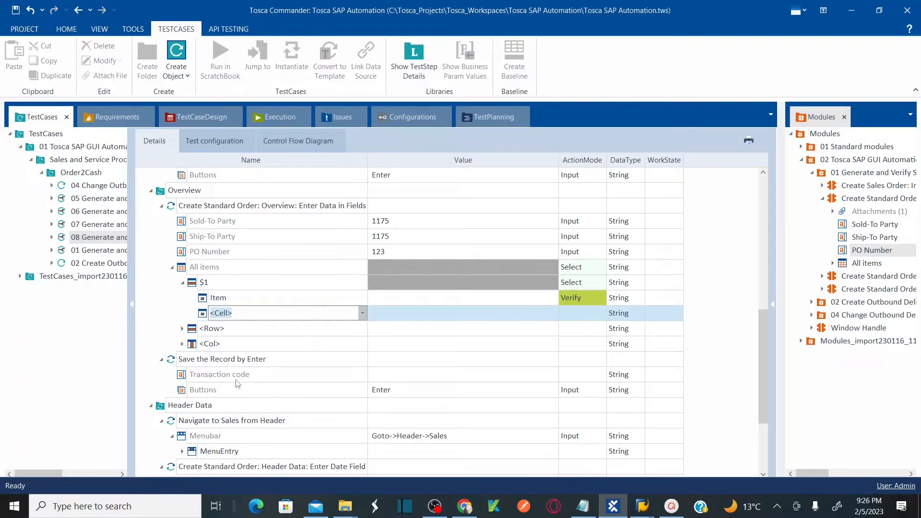
left_click(415, 320)
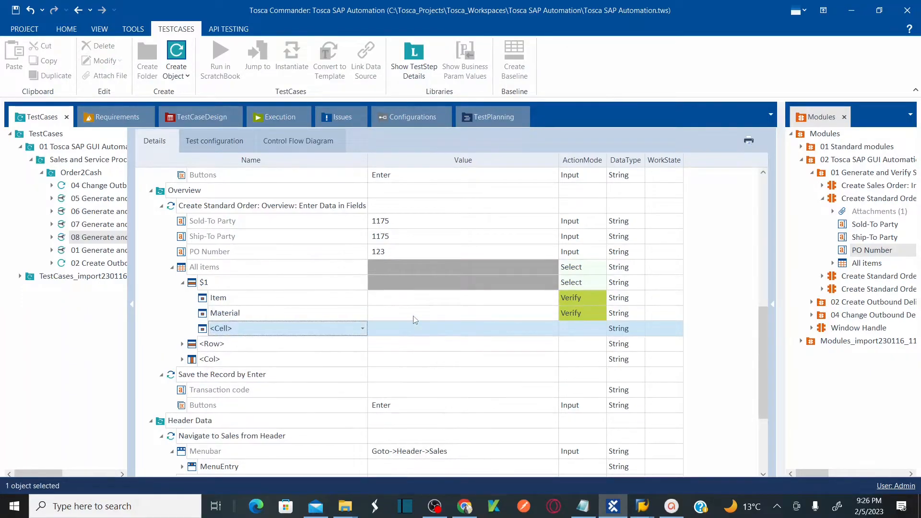
left_click(364, 328)
left_click(364, 329)
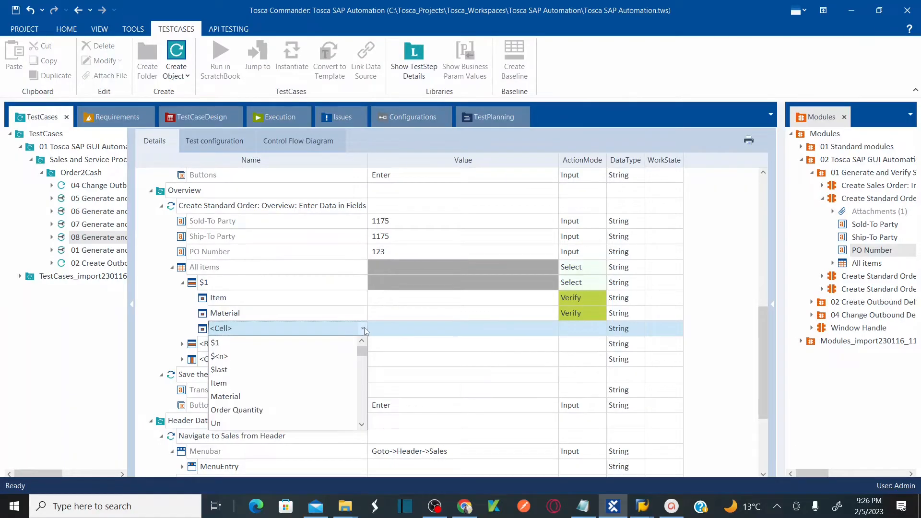
left_click(251, 411)
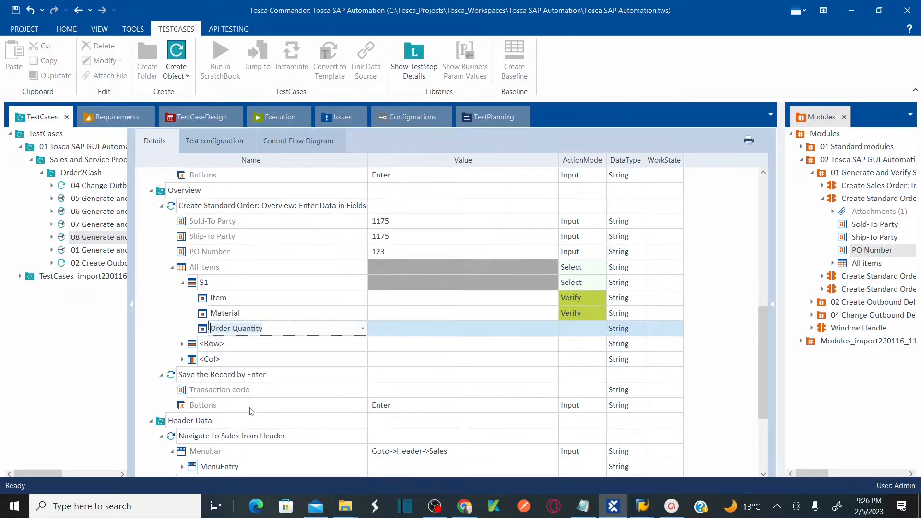
left_click(422, 329)
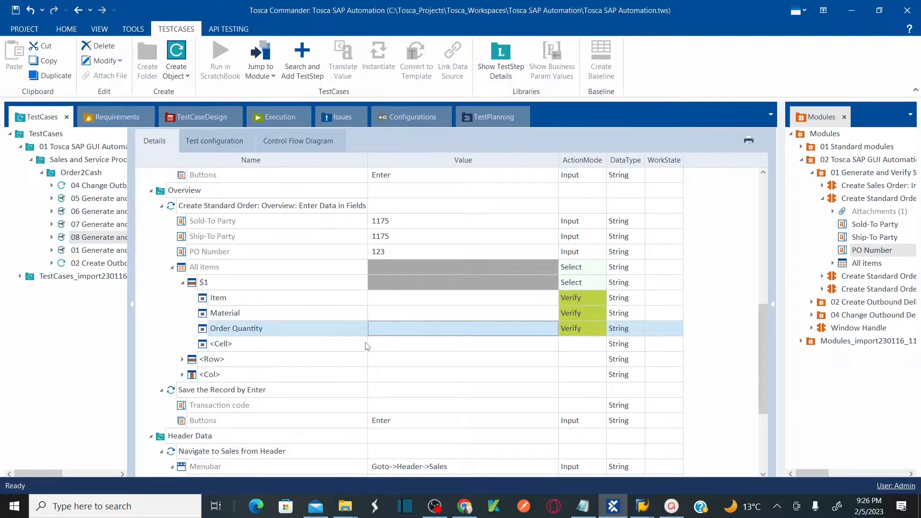
left_click(365, 343)
left_click(364, 344)
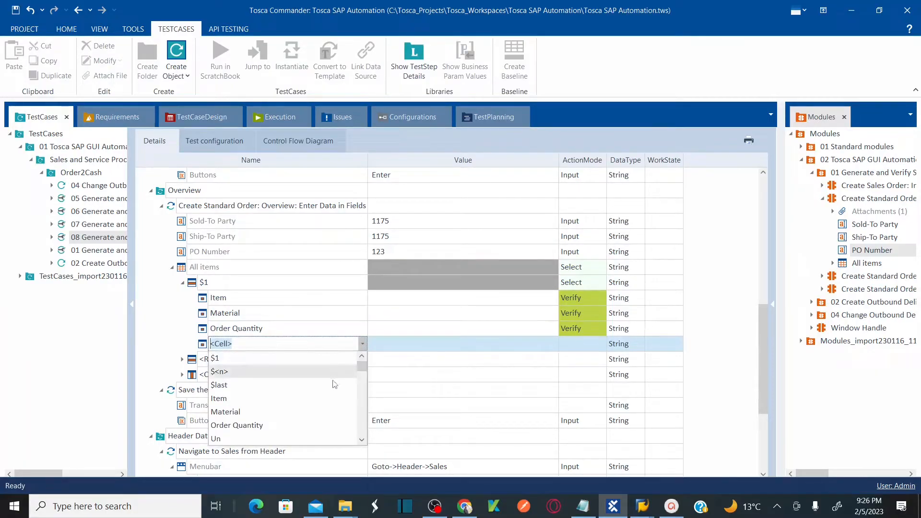
left_click(263, 438)
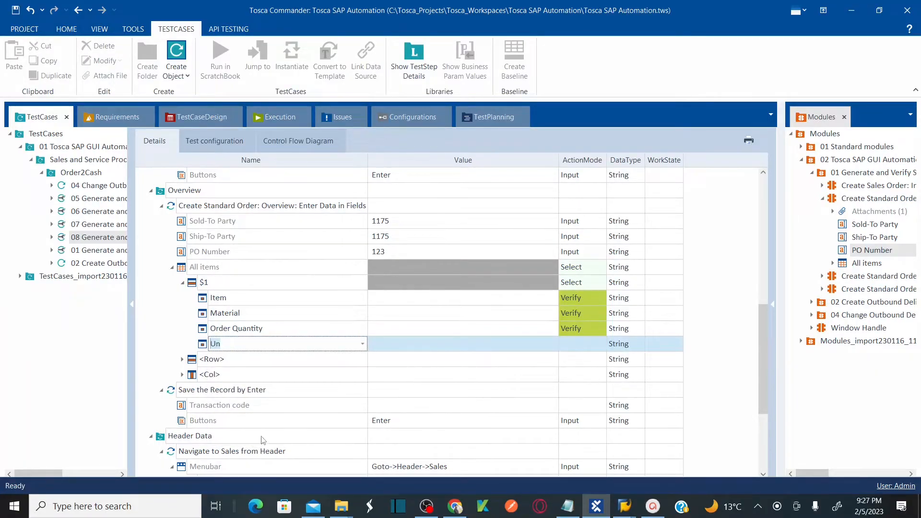
left_click(488, 348)
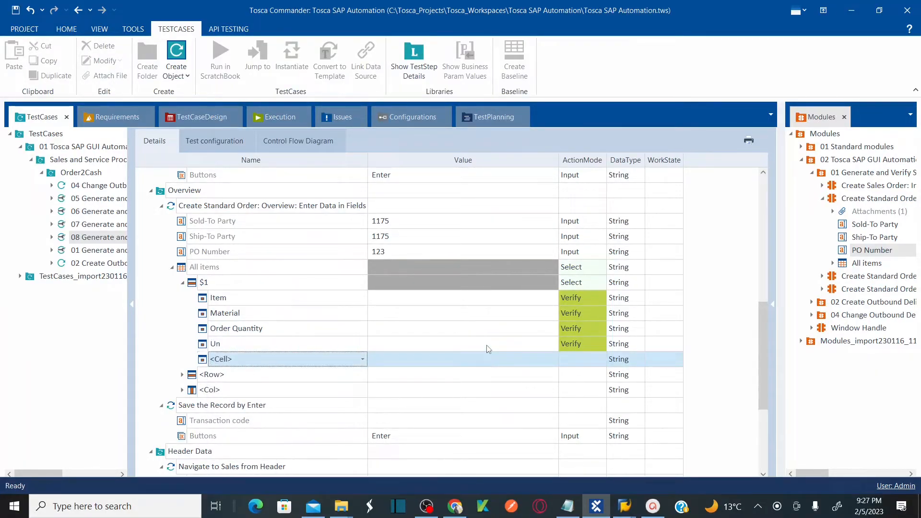
Compare the cells with the SAP All items table, then set the Item, Material, Order Quantity and Un cells' action mode to Input.
left_click(513, 300)
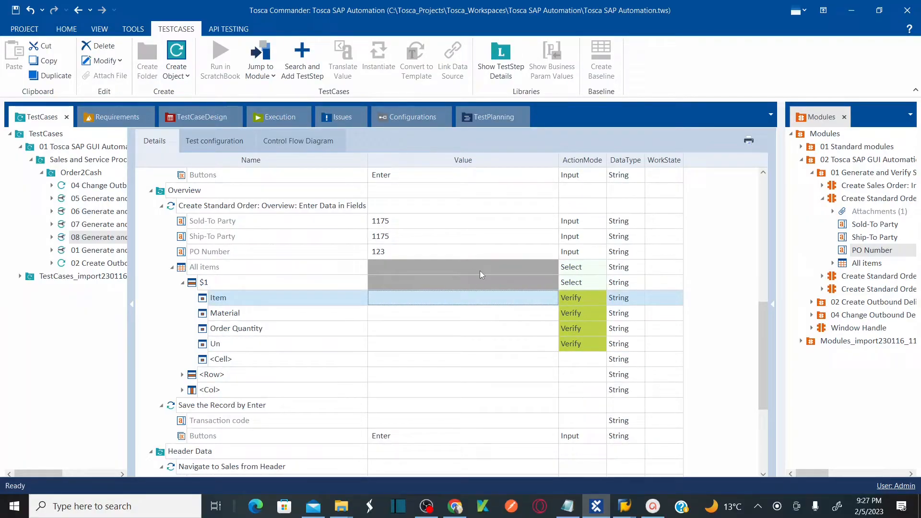
left_click(311, 269)
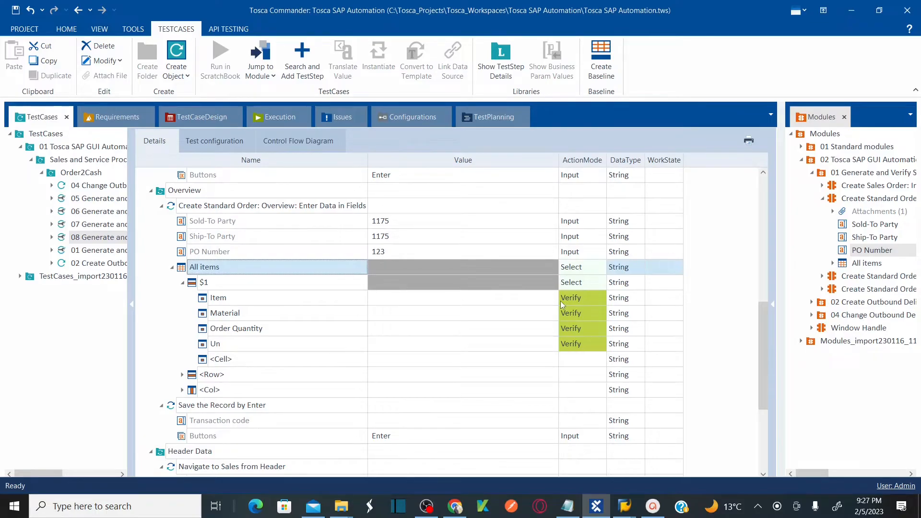
left_click(561, 301)
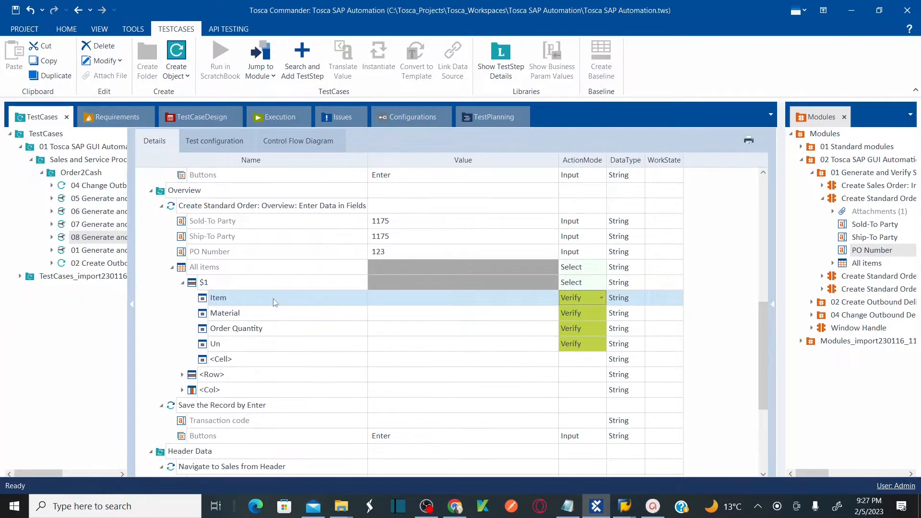
key("alt+Tab")
left_click(32, 266)
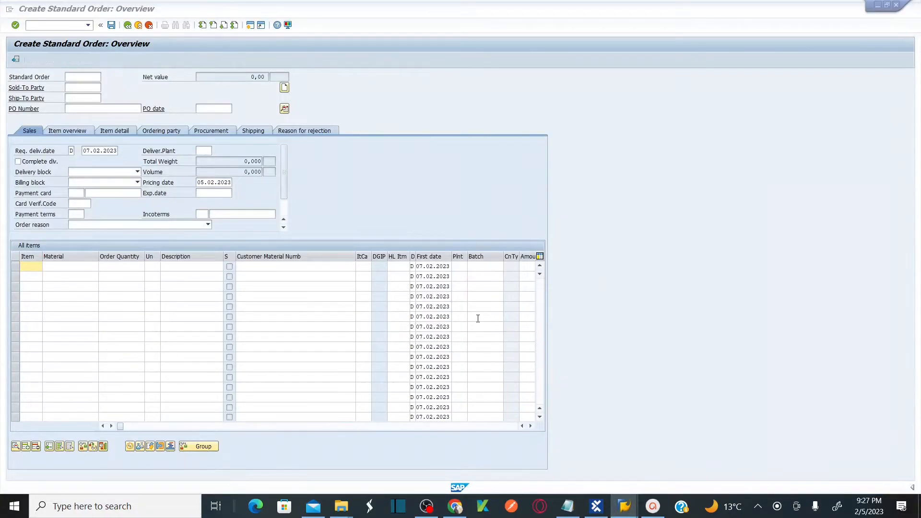
key("alt+Tab")
left_click(601, 299)
left_click(582, 313)
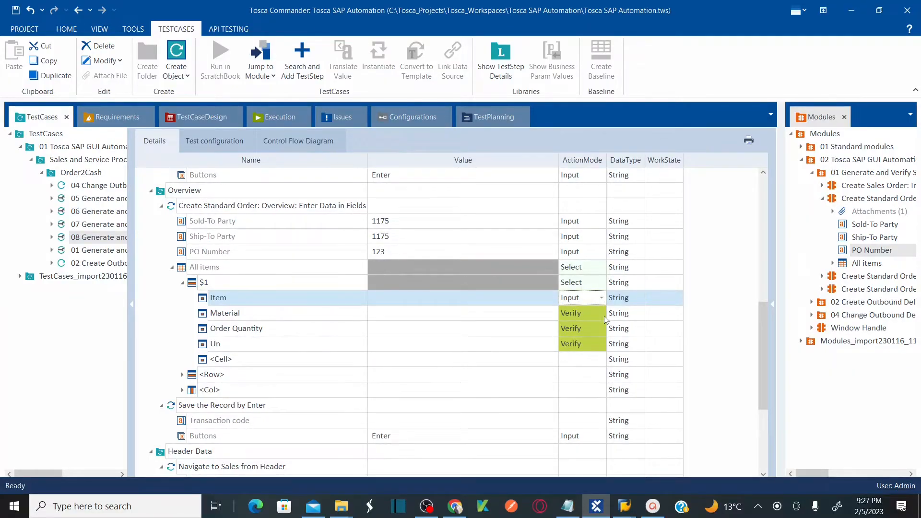
left_click(599, 314)
left_click(602, 314)
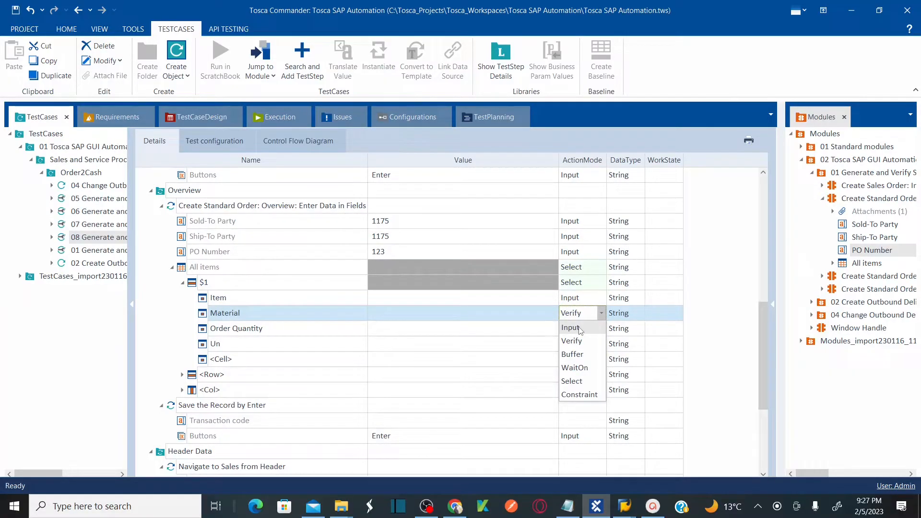
left_click(584, 330)
left_click(598, 328)
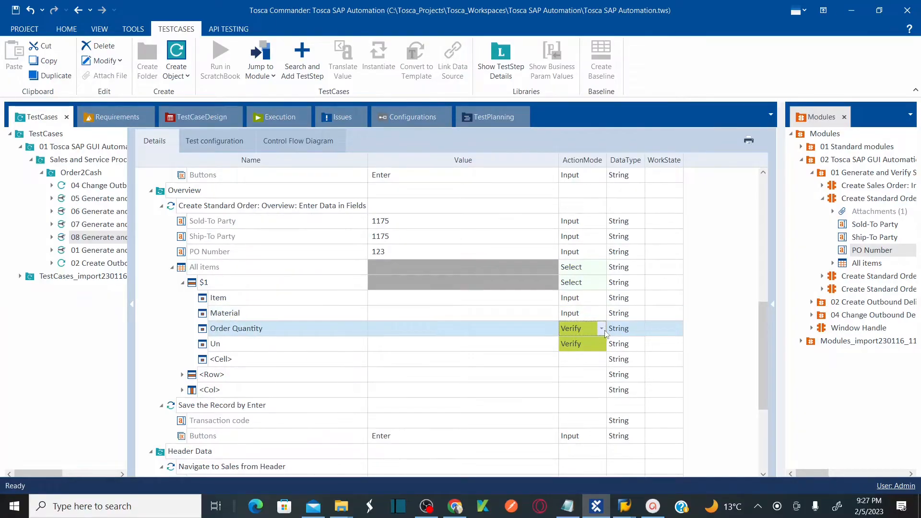
left_click(603, 330)
left_click(575, 343)
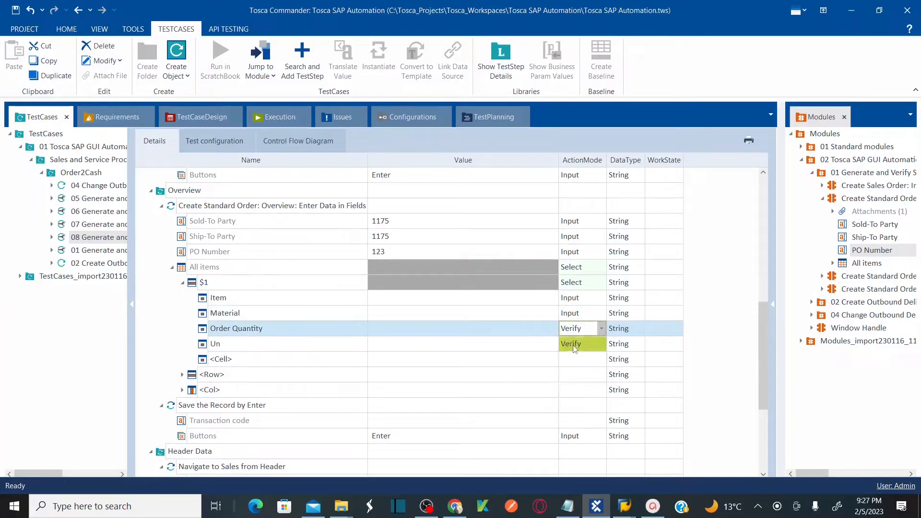
left_click(602, 350)
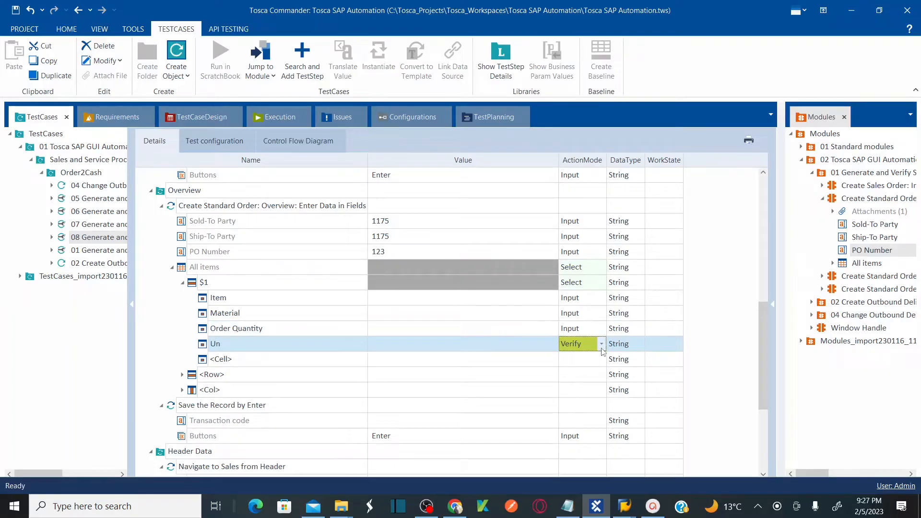
left_click(602, 345)
left_click(580, 360)
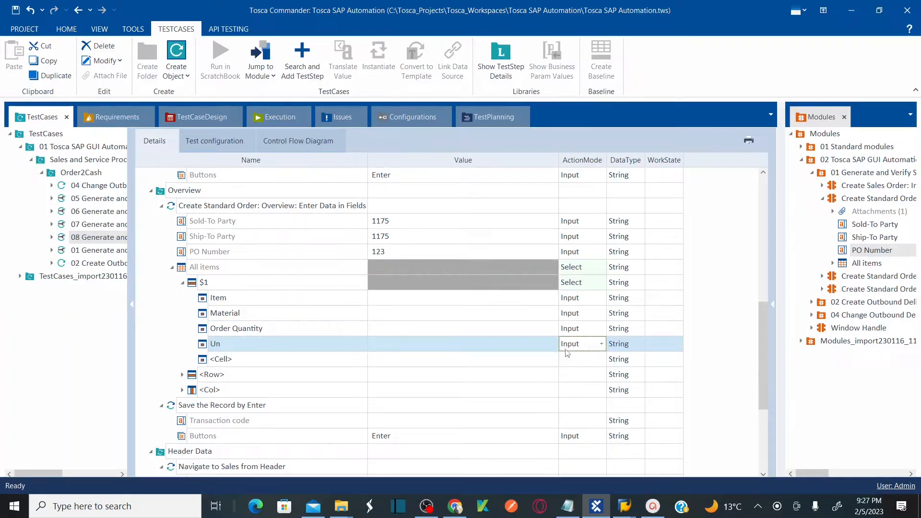
Enter 2 as the Item value and M-08 as the Material value.
left_click(425, 301)
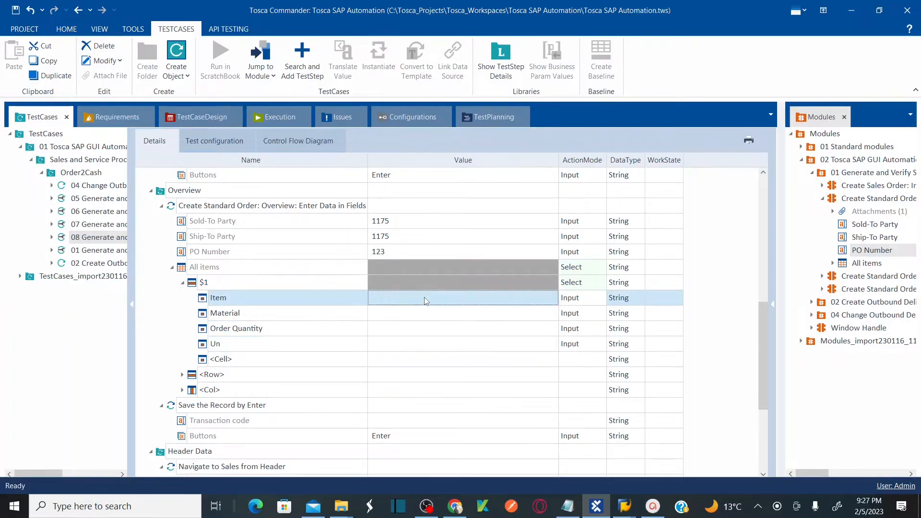
left_click(425, 301)
type("2")
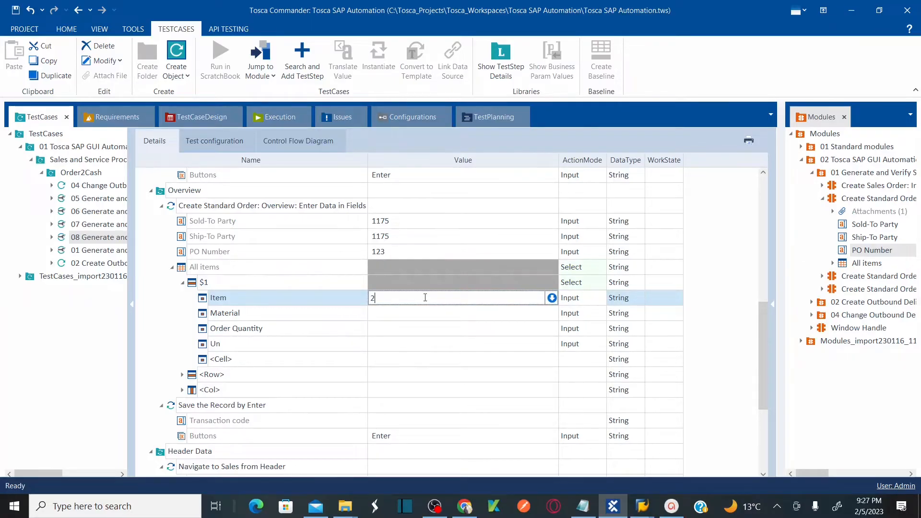
left_click(404, 315)
left_click(403, 315)
type("M")
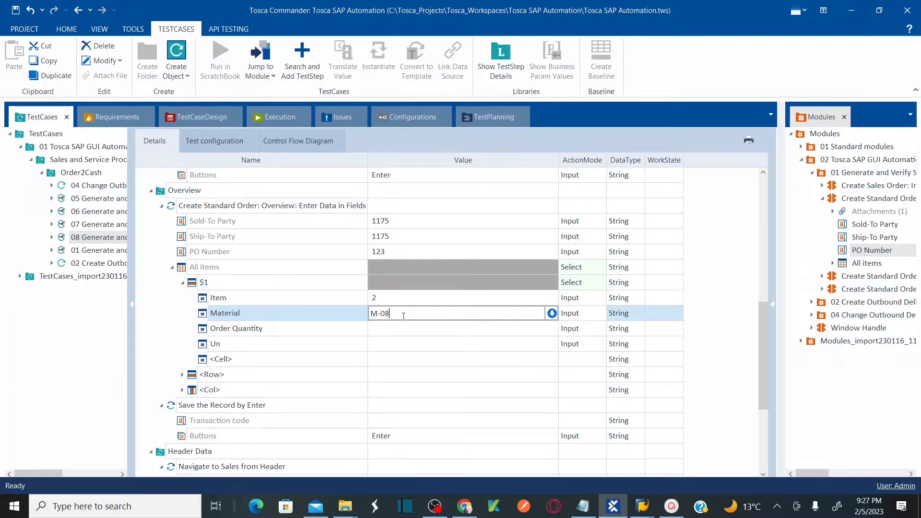
type("-08")
Enter 5 as the Order Quantity value and ST as the Un value.
left_click(397, 334)
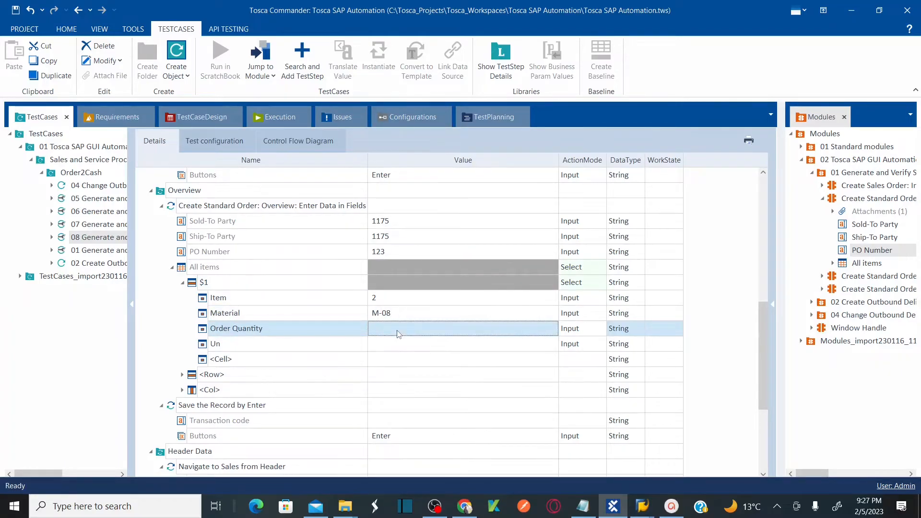
left_click(397, 334)
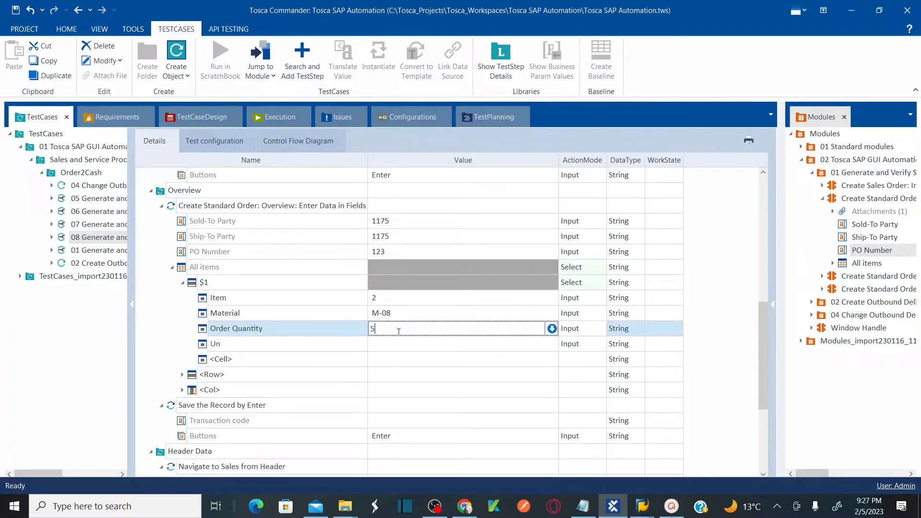
left_click(405, 339)
left_click(405, 339)
type("S")
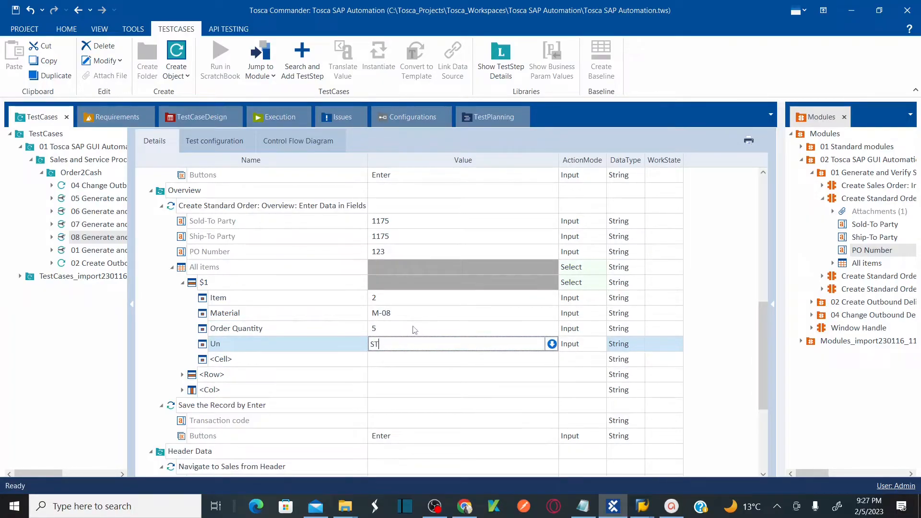
type("T")
left_click(413, 326)
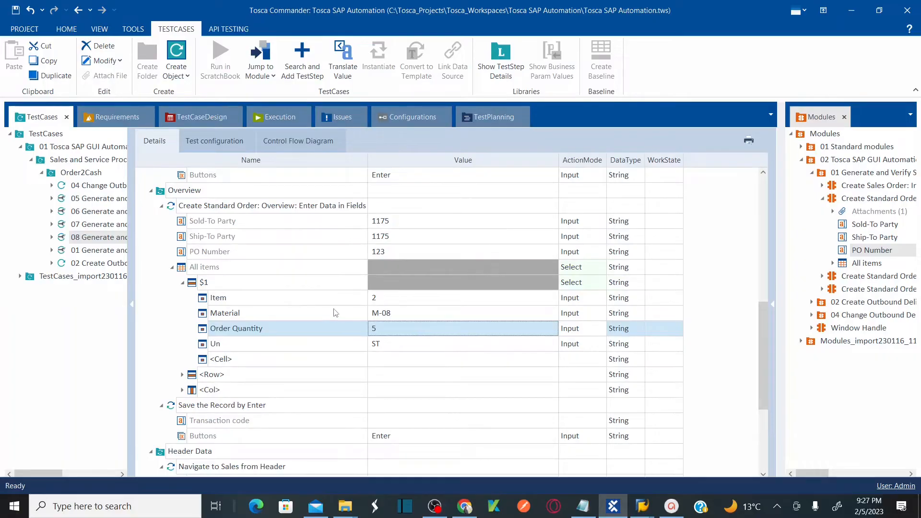
Save the test case changes.
key("ctrl+s")
left_click_drag(765, 323, 765, 199)
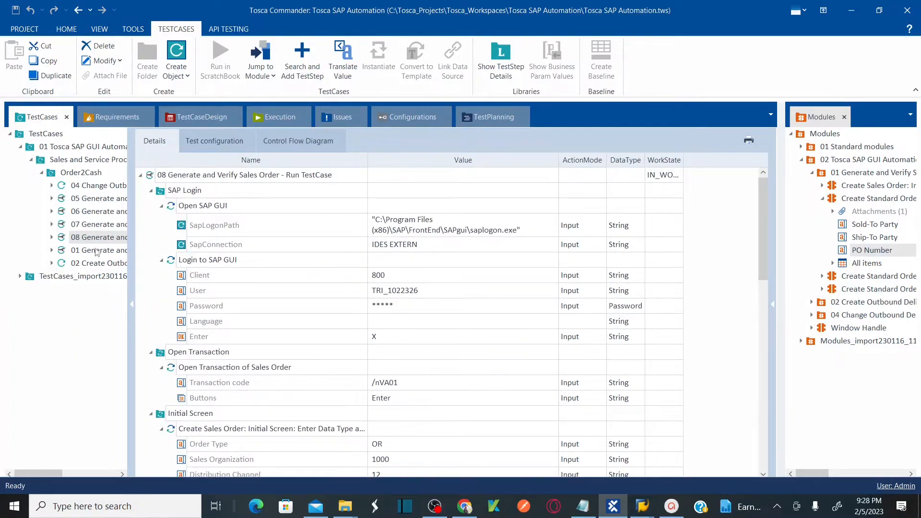
left_click_drag(149, 225, 252, 225)
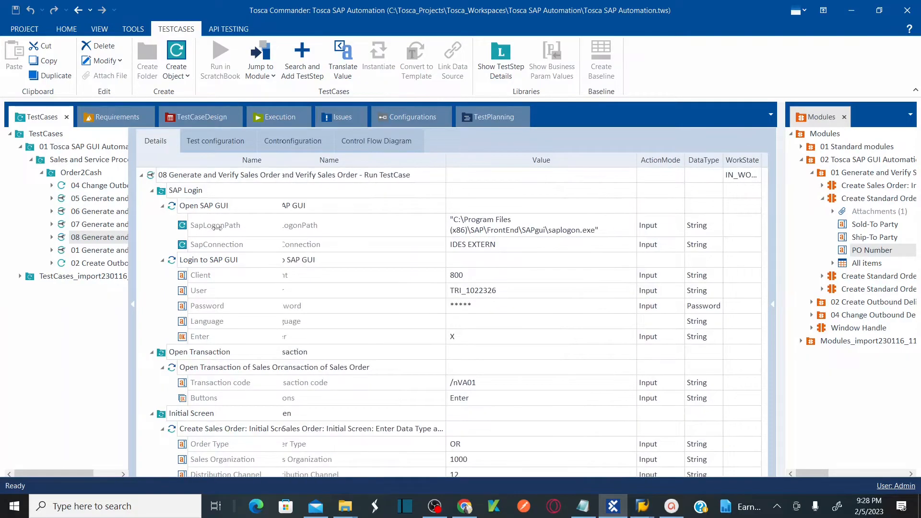
Copy the 08 Generate and Verify Sales Order - Run TestCase test case and paste it into the Order2Cash folder.
right_click(63, 240)
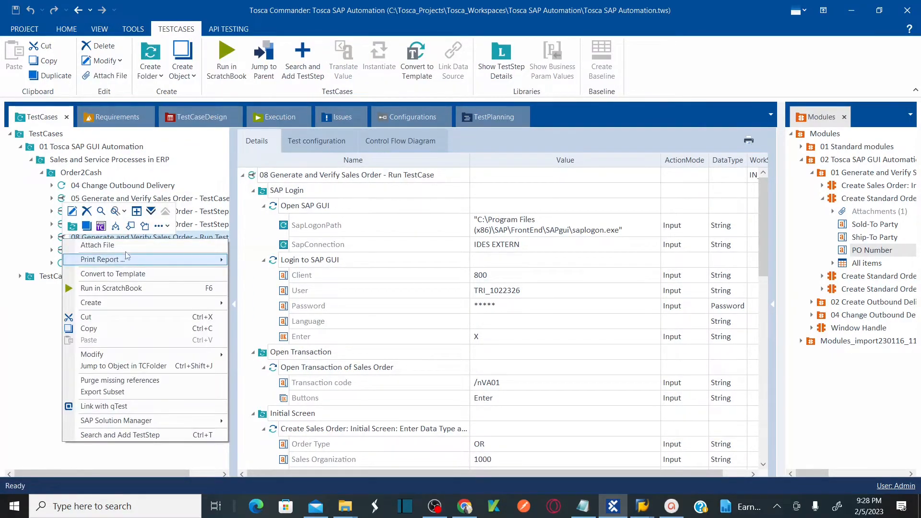
left_click(97, 331)
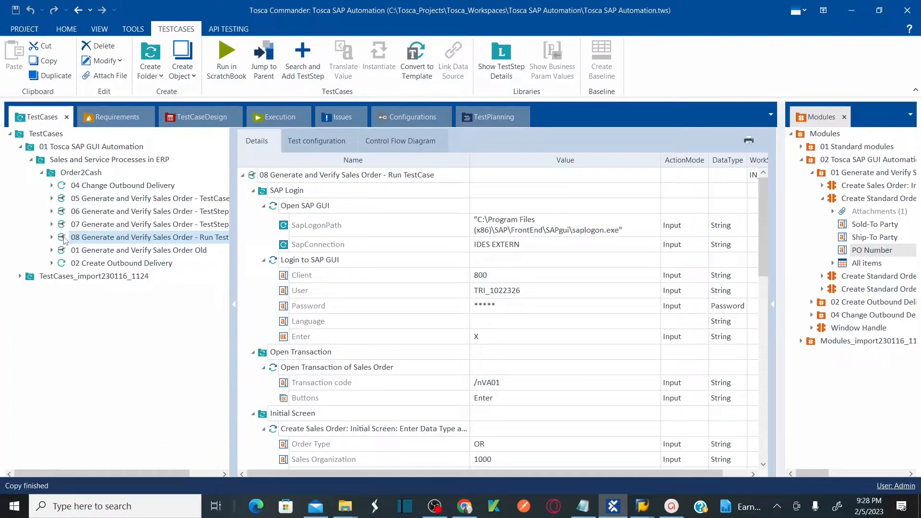
right_click(54, 177)
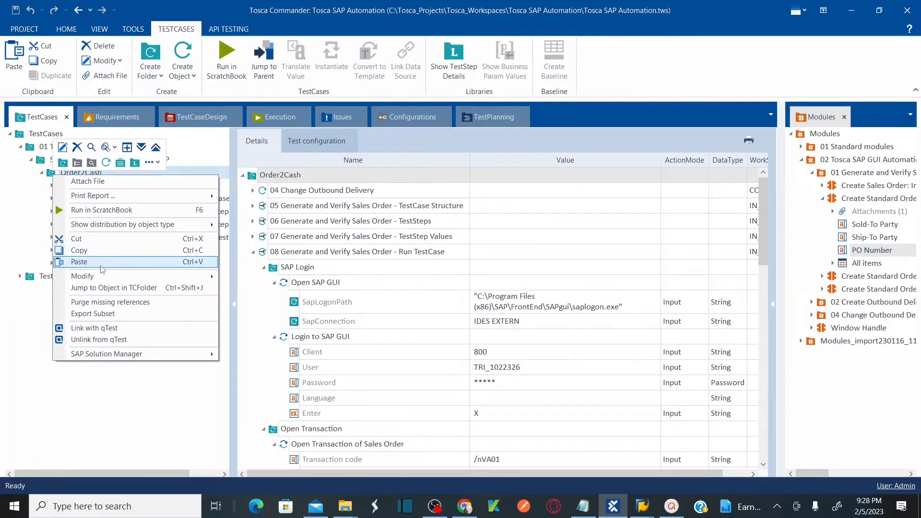
left_click(101, 267)
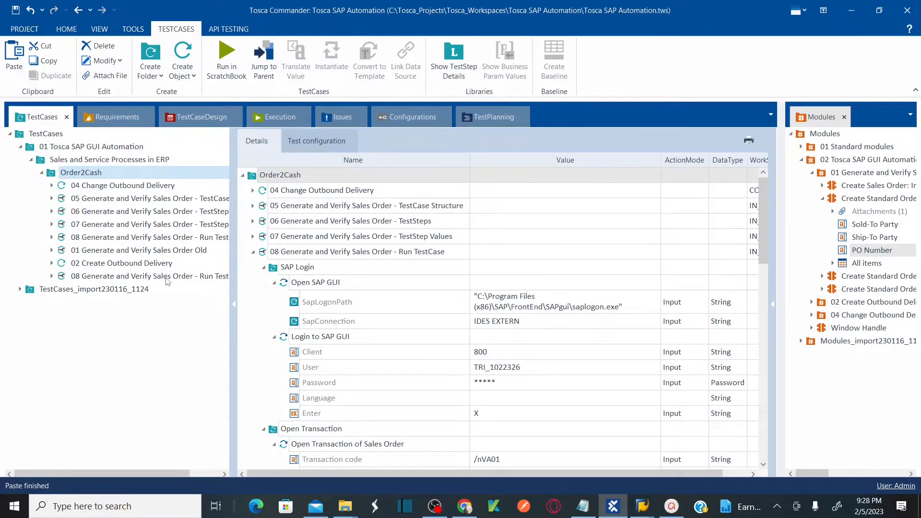
Rename the pasted copy to 09 Generate and Verify Sales Order - Handle SAP Tables.
left_click(167, 278)
left_click(192, 277)
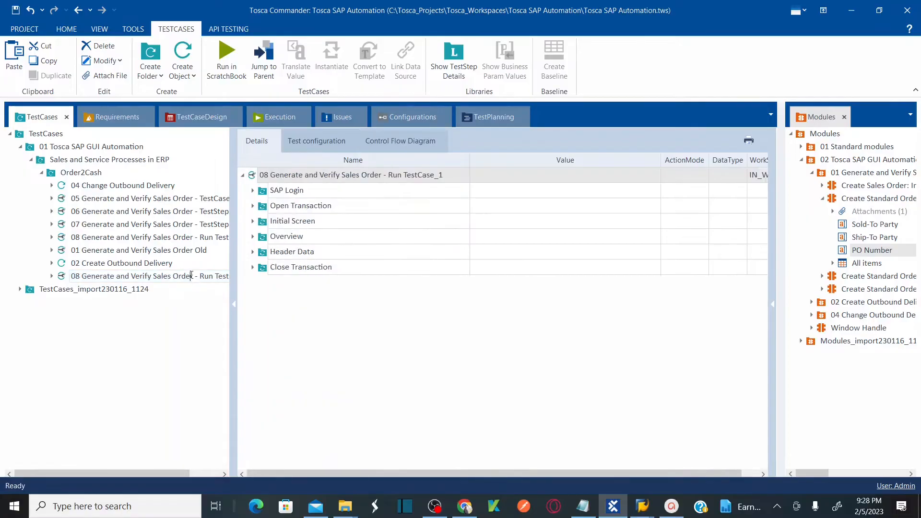
left_click(78, 277)
key("BackSpace")
type("9")
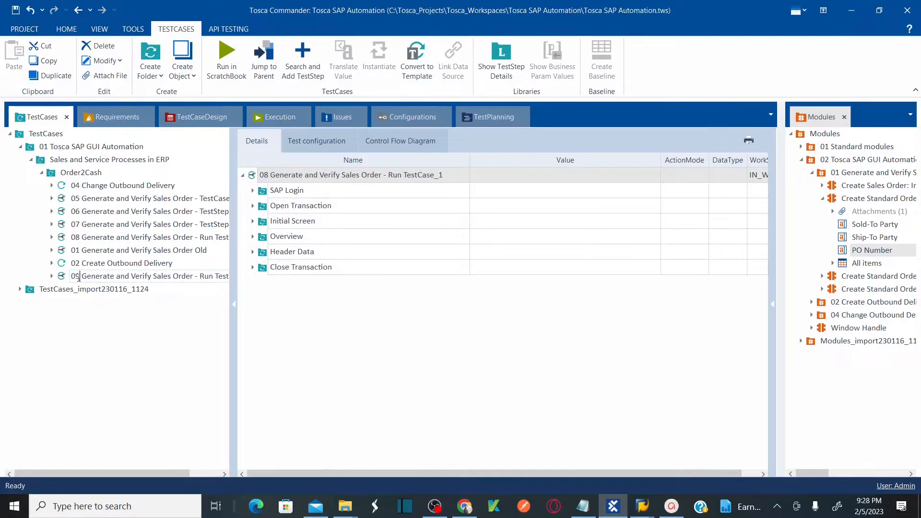
key("ctrl+shift+Right")
type("Handle SAP Tables")
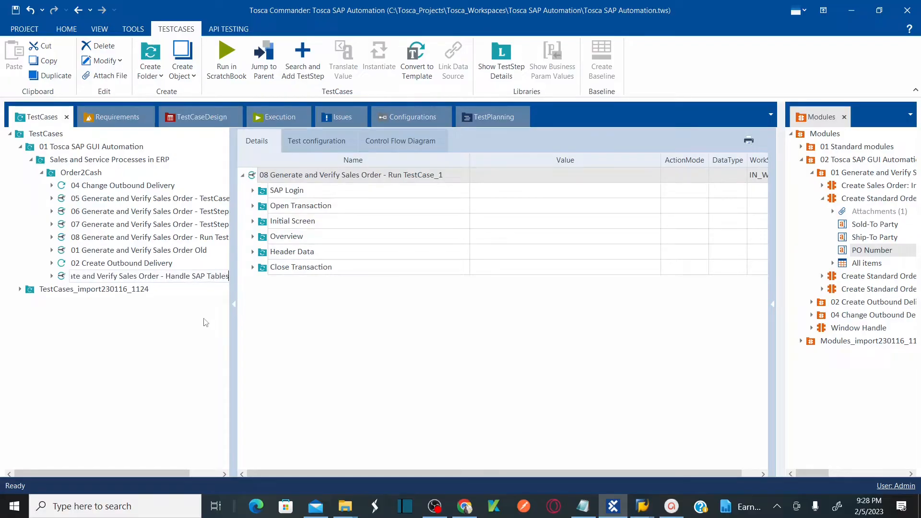
key("Return")
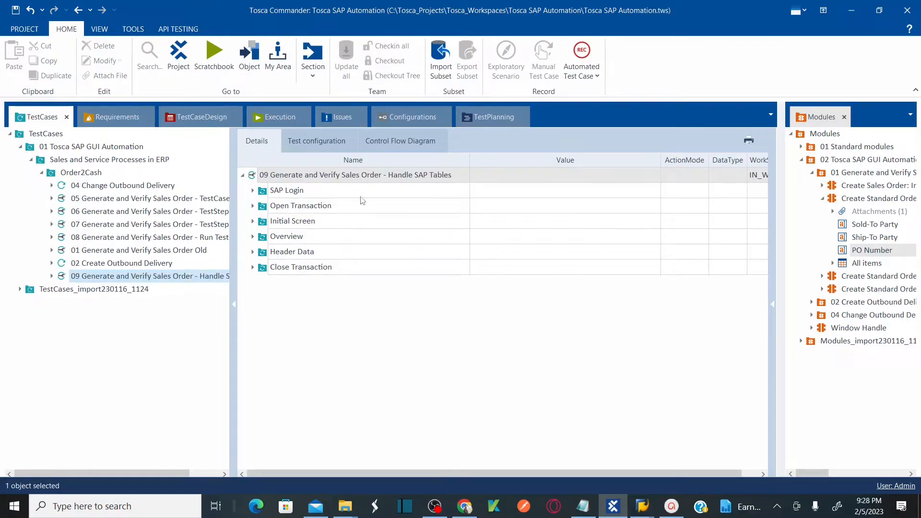
Expand all test steps of the 09 Generate and Verify Sales Order - Handle SAP Tables test case.
left_click(329, 174)
right_click(328, 177)
left_click(258, 179)
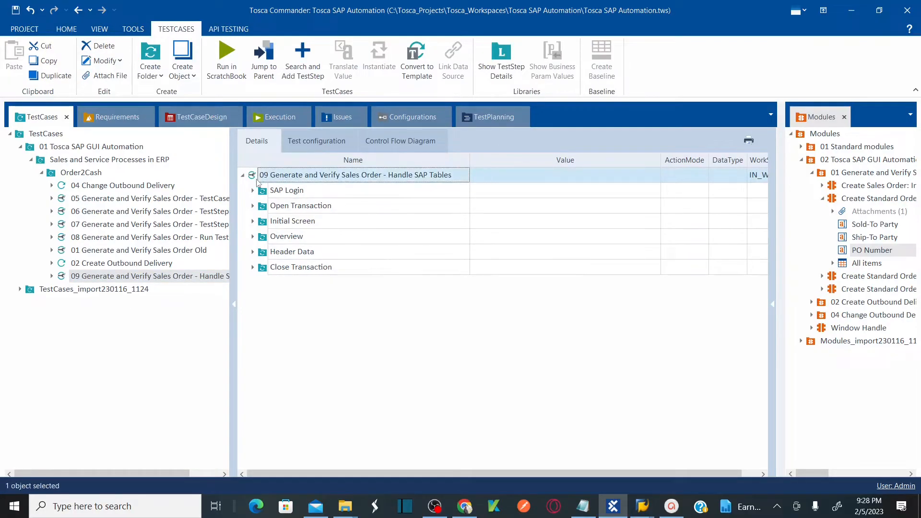
right_click(258, 179)
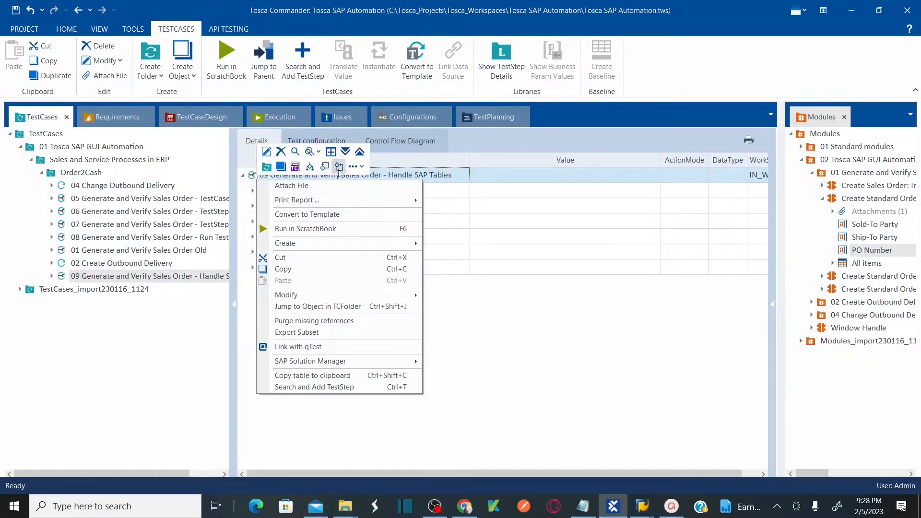
left_click(345, 151)
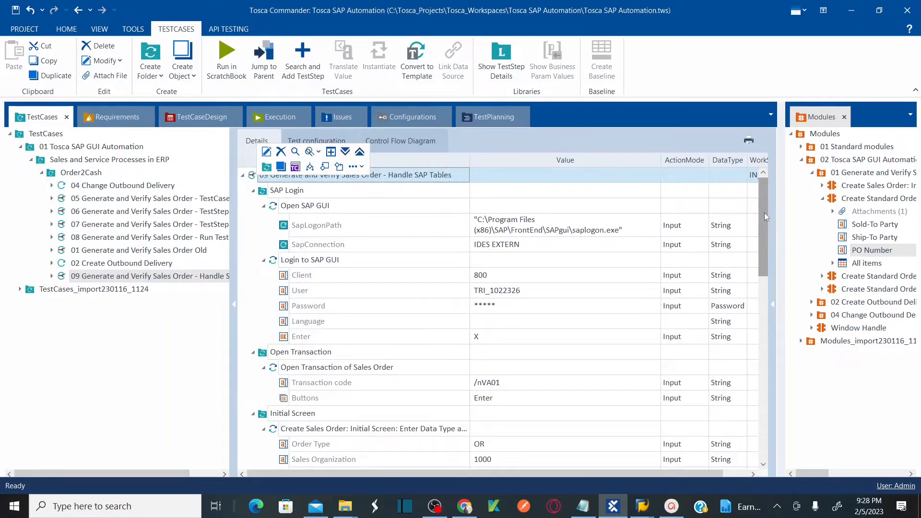
Run the whole test case in ScratchBook.
left_click_drag(763, 223, 760, 355)
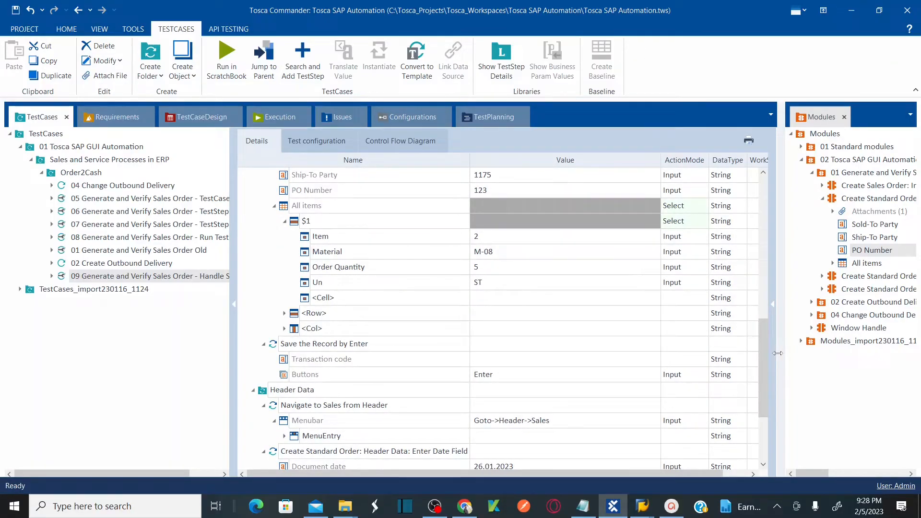
left_click_drag(764, 354, 768, 165)
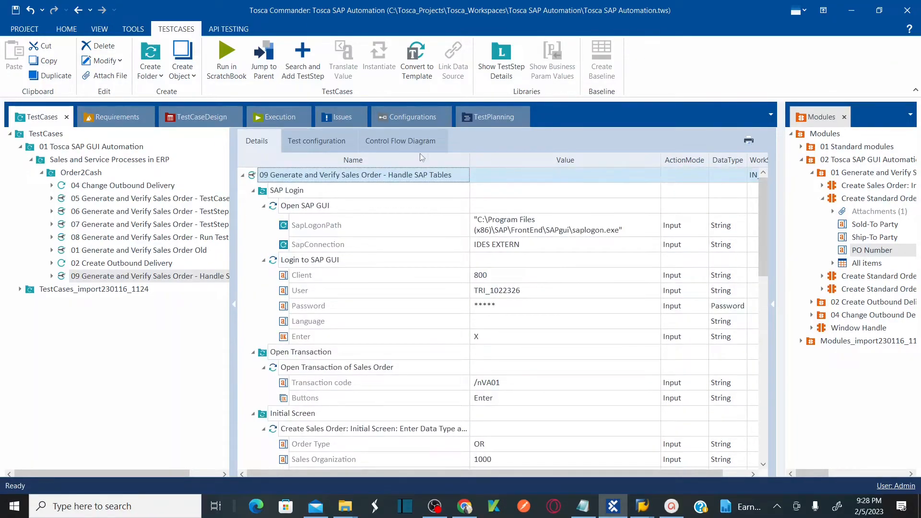
right_click(277, 175)
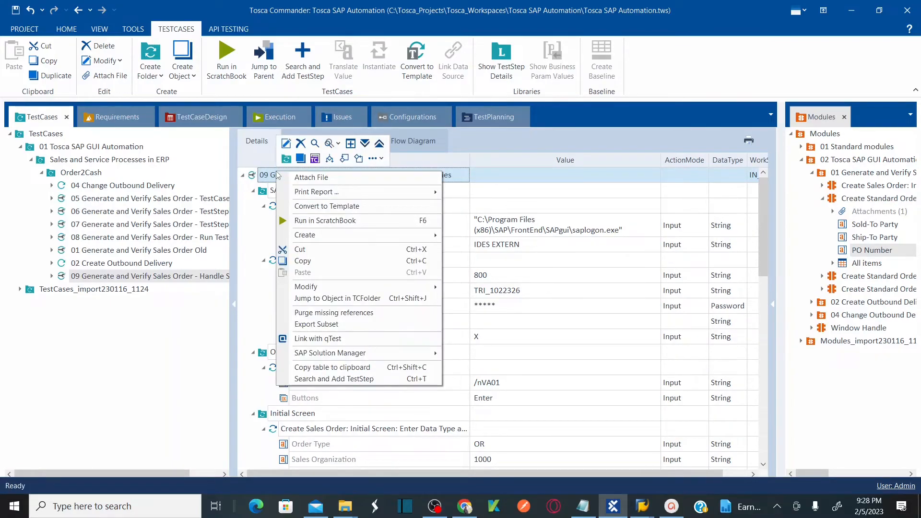
key("F6")
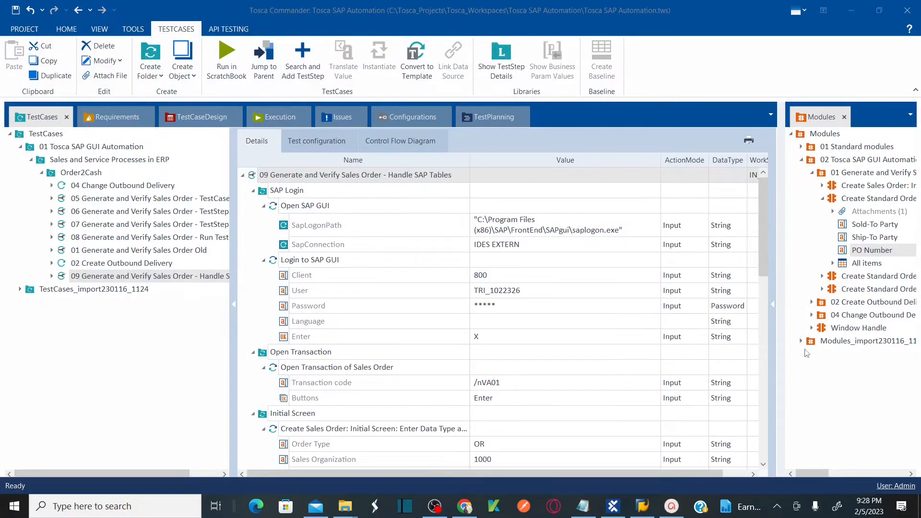
Close the SAP Logon window and return to Tosca Commander.
left_click(643, 506)
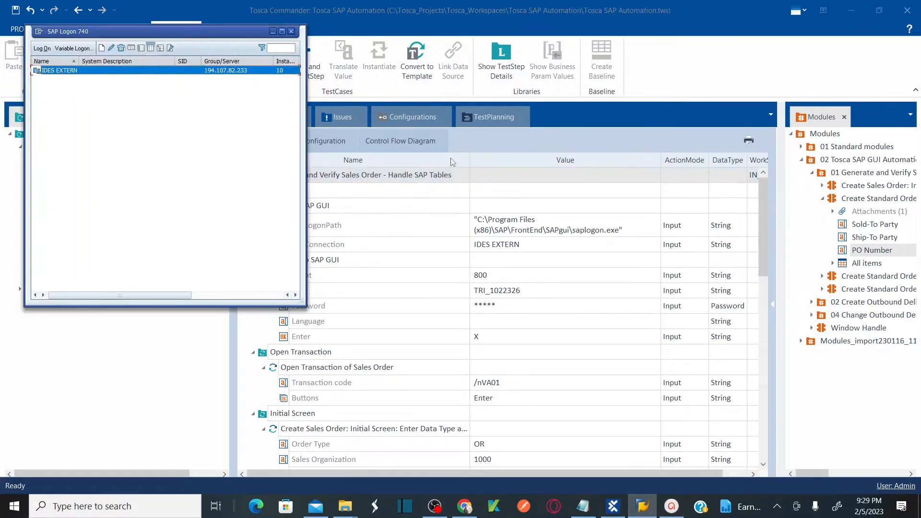
left_click(292, 32)
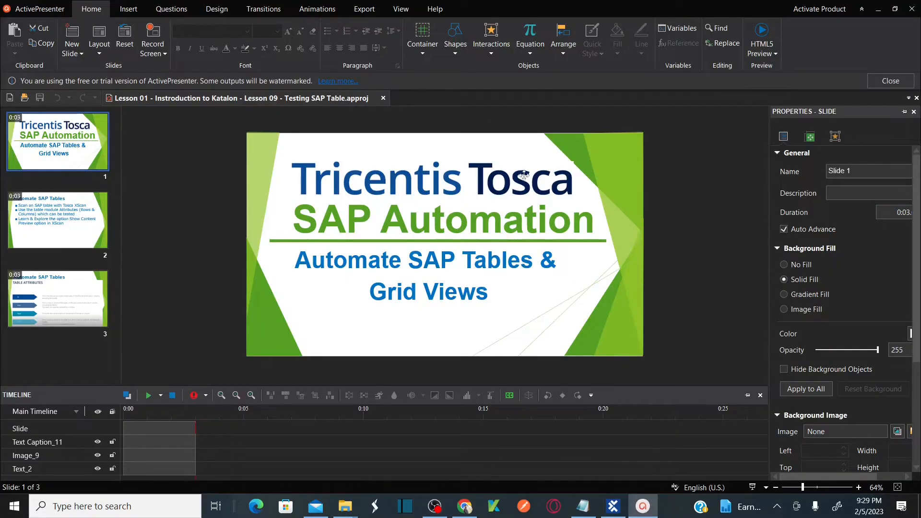
left_click(614, 506)
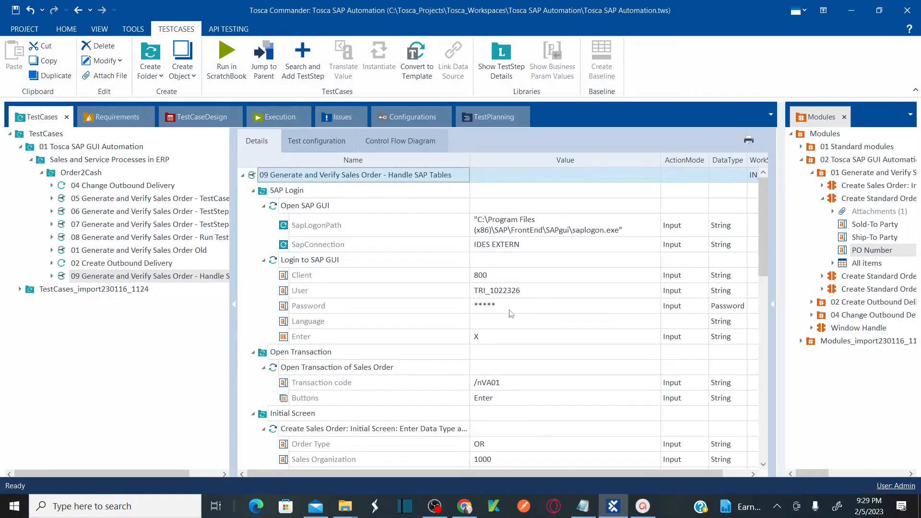
Re-enter the SAP login password value in the Login to SAP GUI step.
left_click(503, 305)
left_click(503, 306)
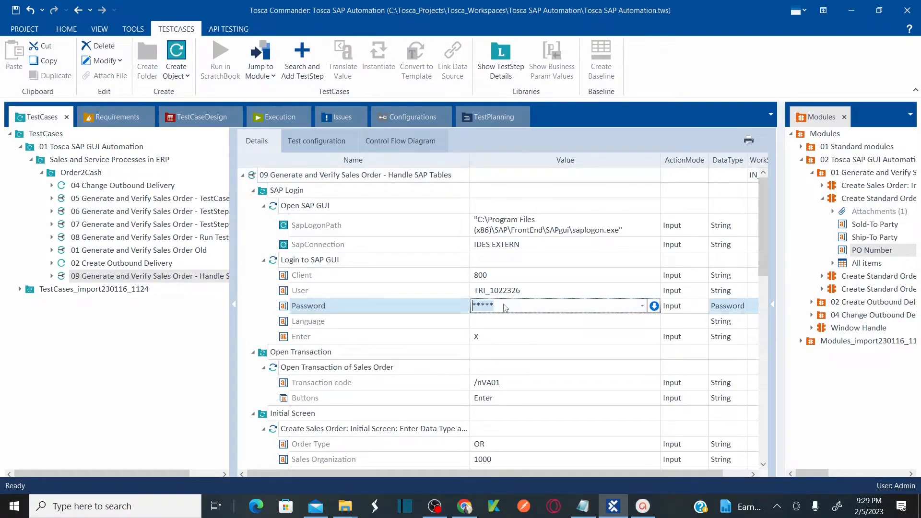
key("BackSpace")
key("BackSpace")
key("BackSpace")
key("BackSpace")
key("BackSpace")
key("BackSpace")
left_click(506, 322)
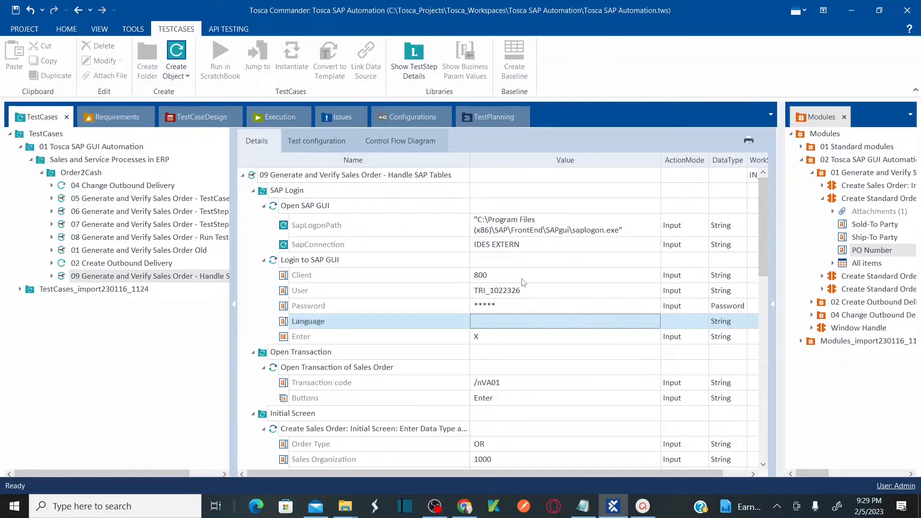
Run the test case in ScratchBook again and close the ScratchBook window.
left_click_drag(265, 180, 263, 182)
left_click(327, 226)
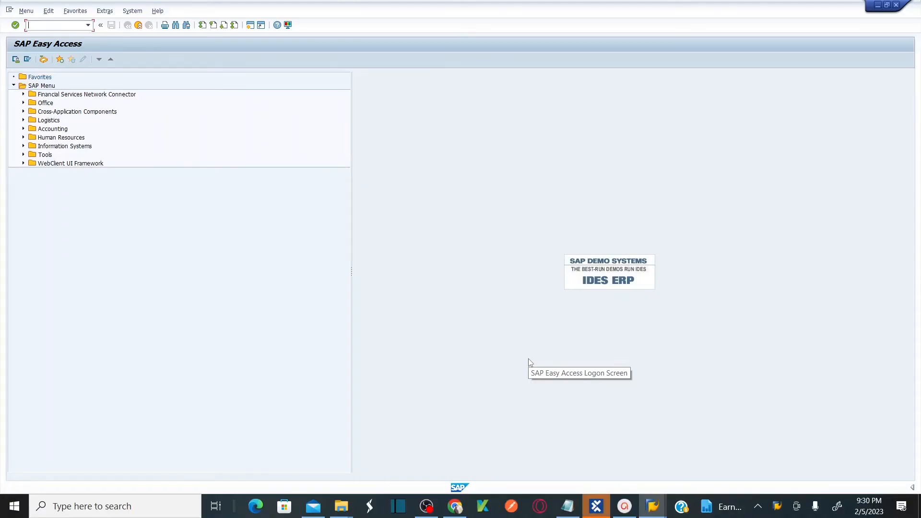
left_click(597, 506)
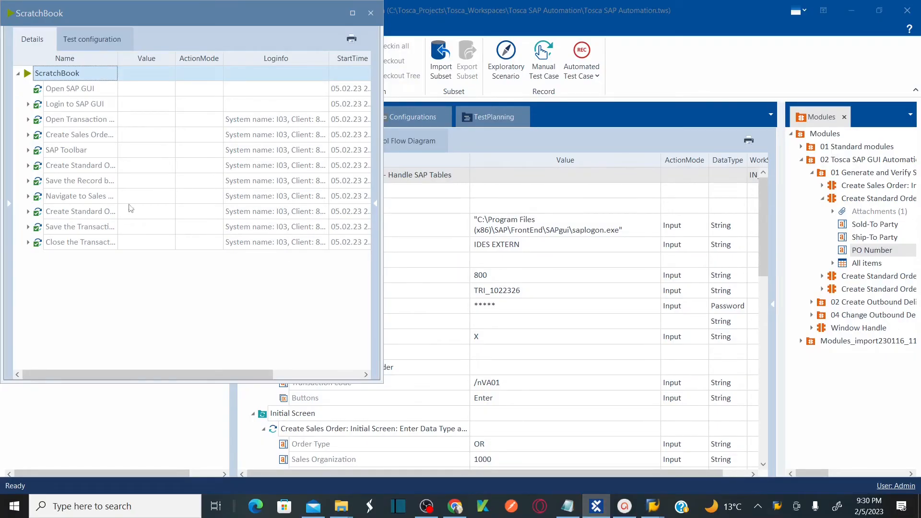
left_click(619, 264)
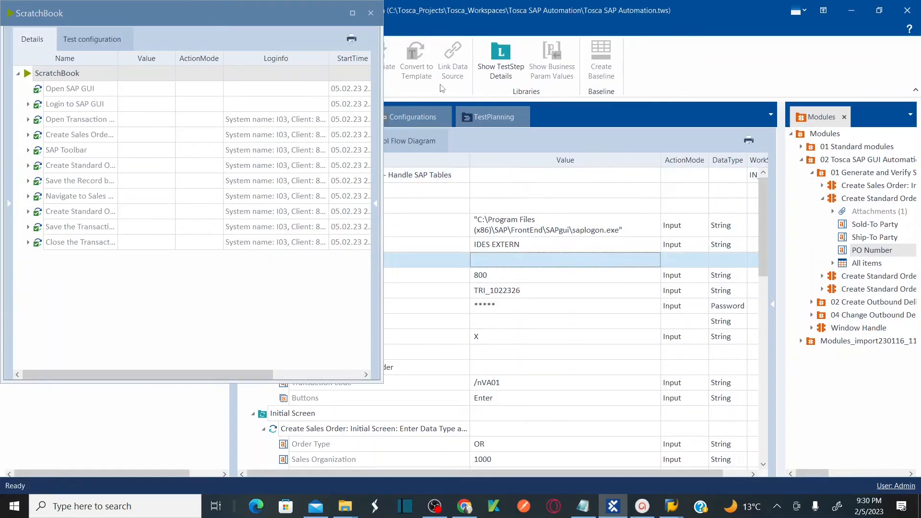
left_click(370, 13)
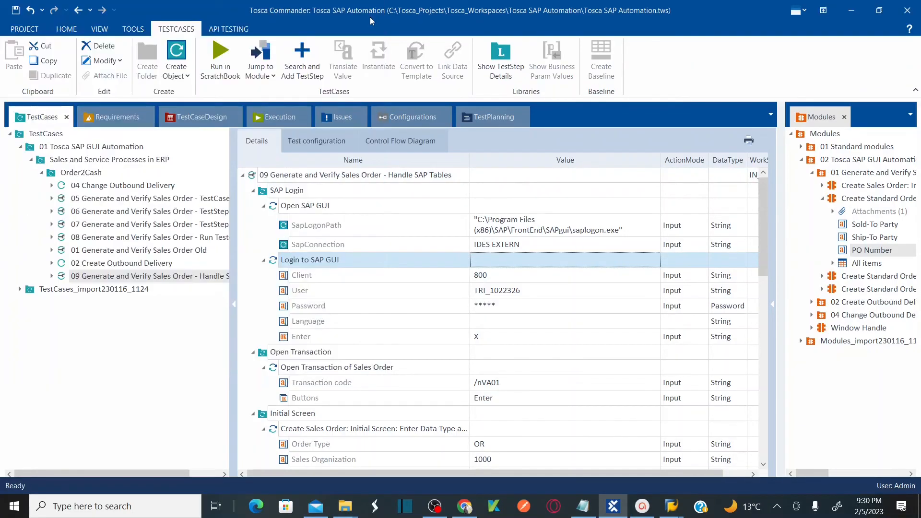
Rename the All items row selector under Overview to #2.
left_click_drag(235, 248, 130, 247)
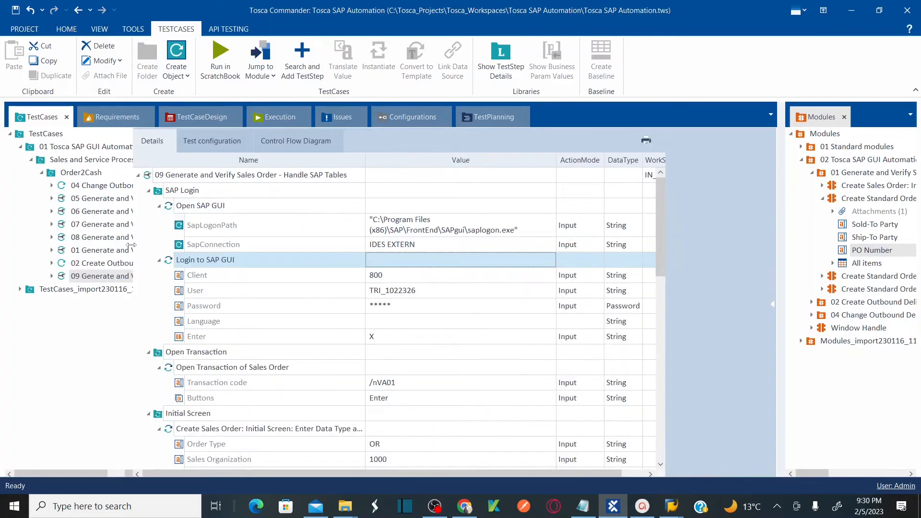
left_click_drag(763, 205, 770, 322)
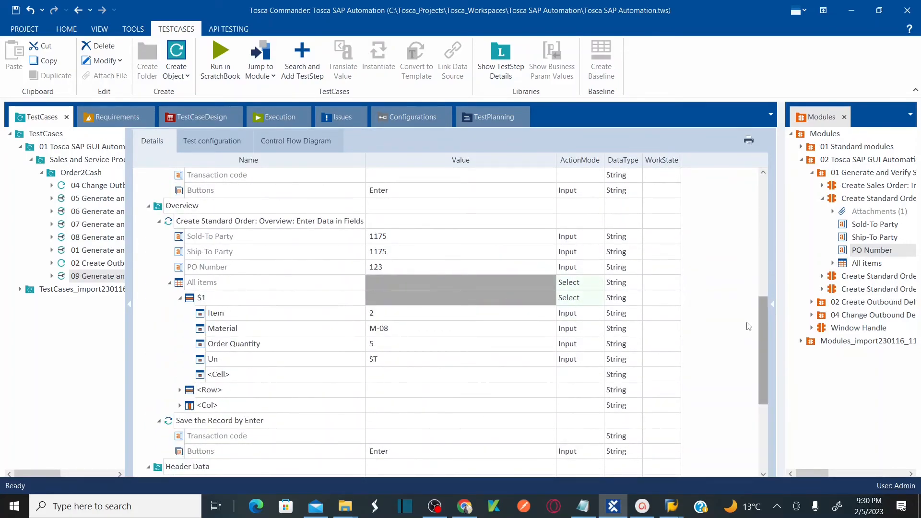
left_click(260, 303)
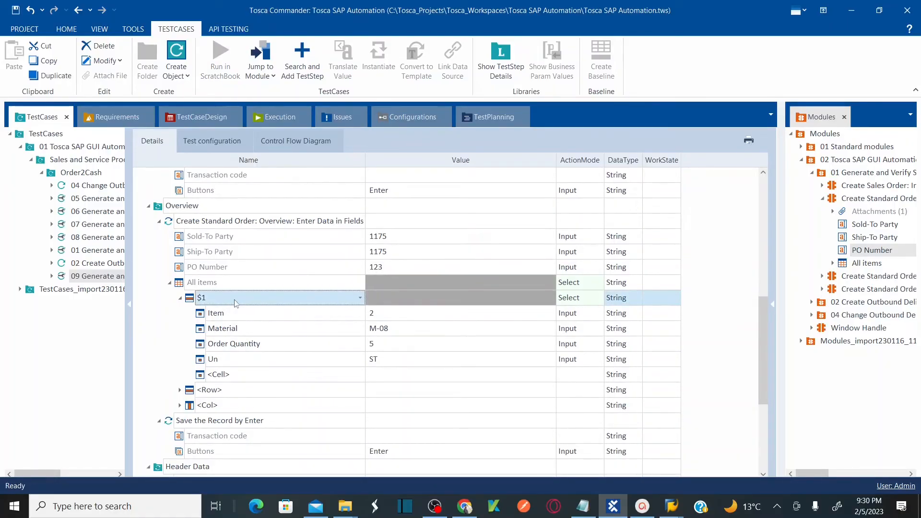
left_click(210, 298)
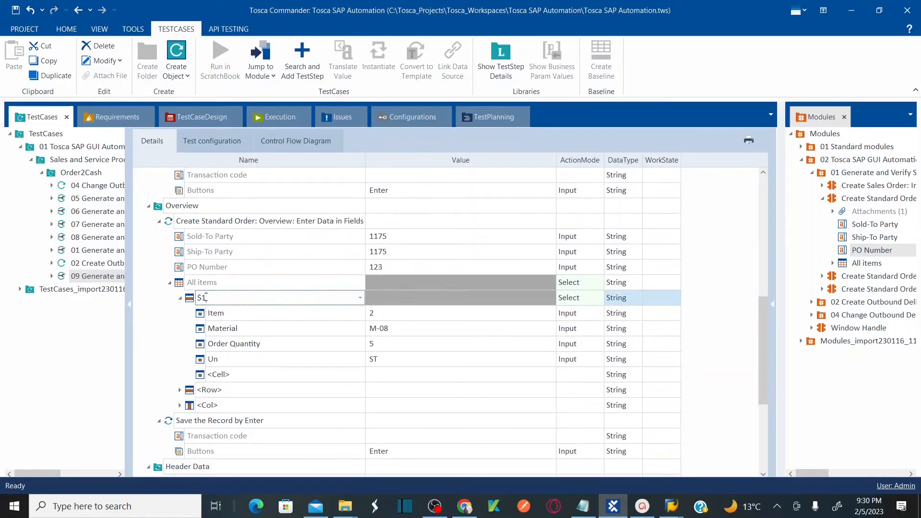
key("shift+Left")
key("shift+Left")
type("#2")
key("Return")
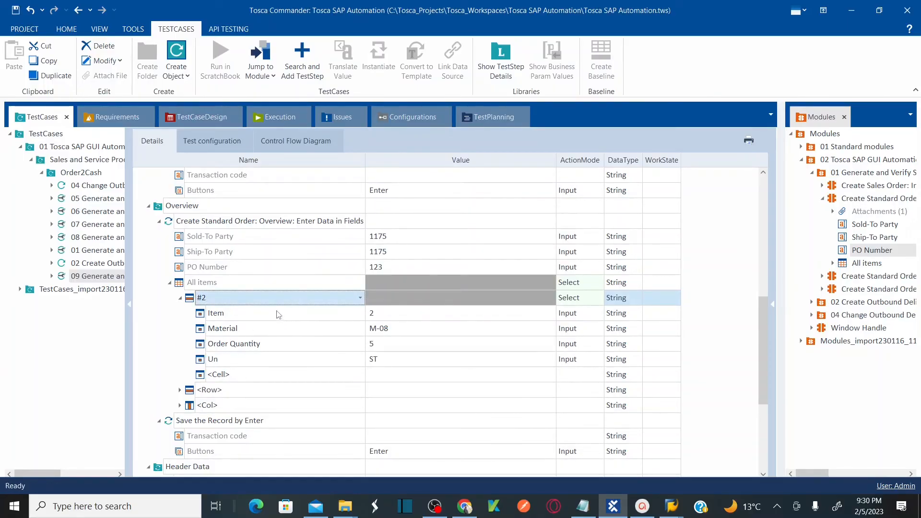
Rename the All items row selector back to $1.
left_click(280, 315)
left_click(221, 299)
left_click(221, 299)
key("BackSpace")
key("BackSpace")
type("$1")
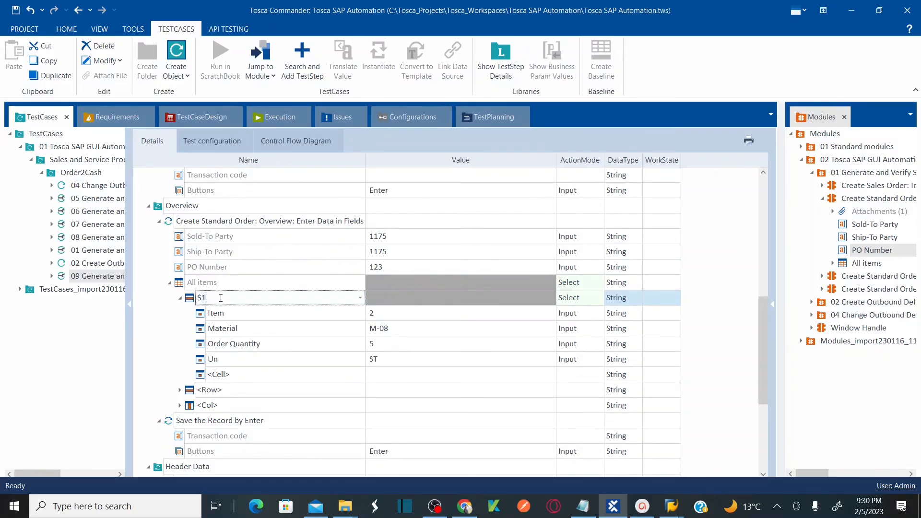
key("Return")
key("Down")
left_click(220, 300)
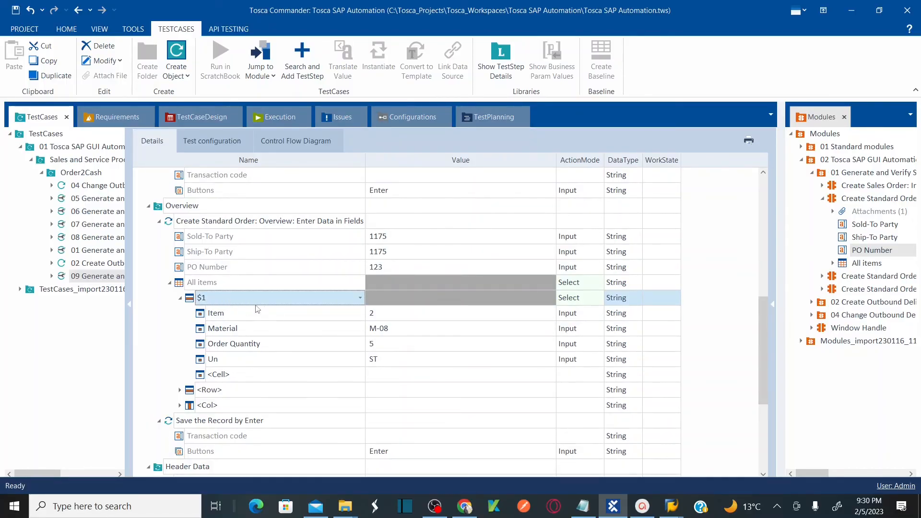
Review the Material, Order Quantity and Un values of the $1 row.
left_click(274, 324)
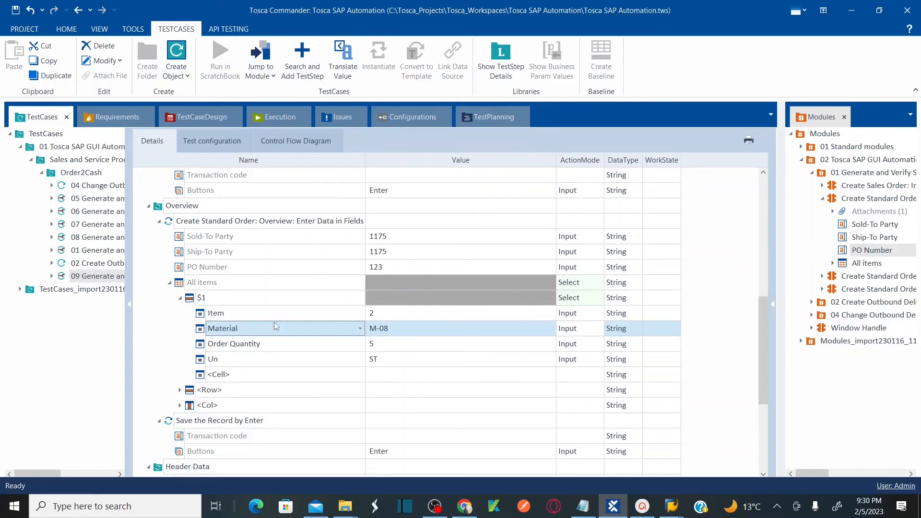
left_click(382, 350)
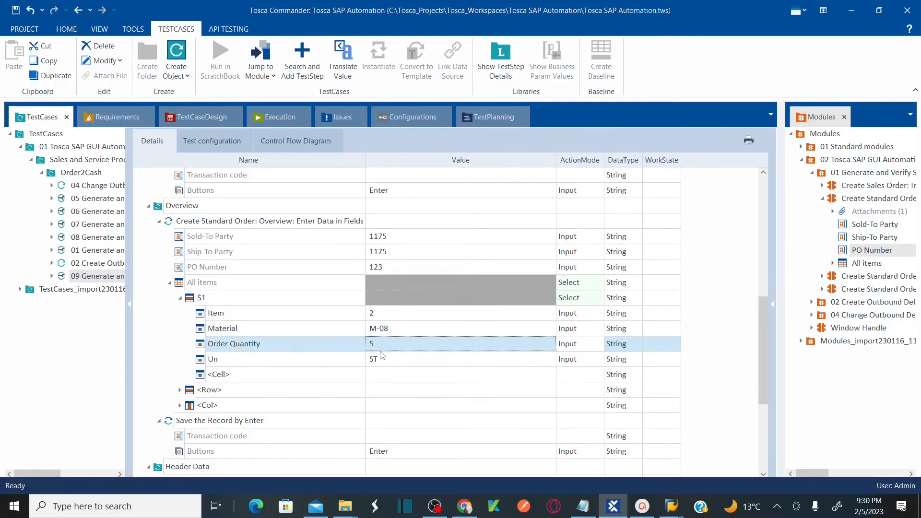
left_click(390, 364)
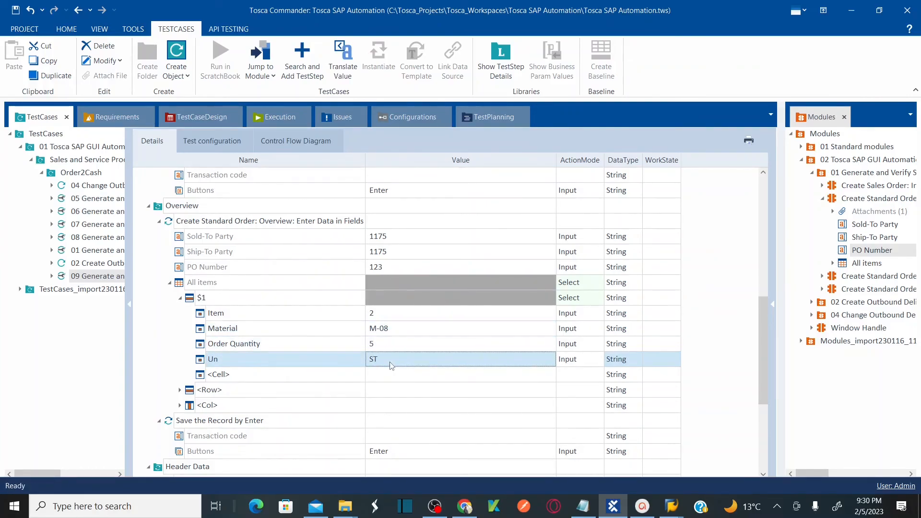